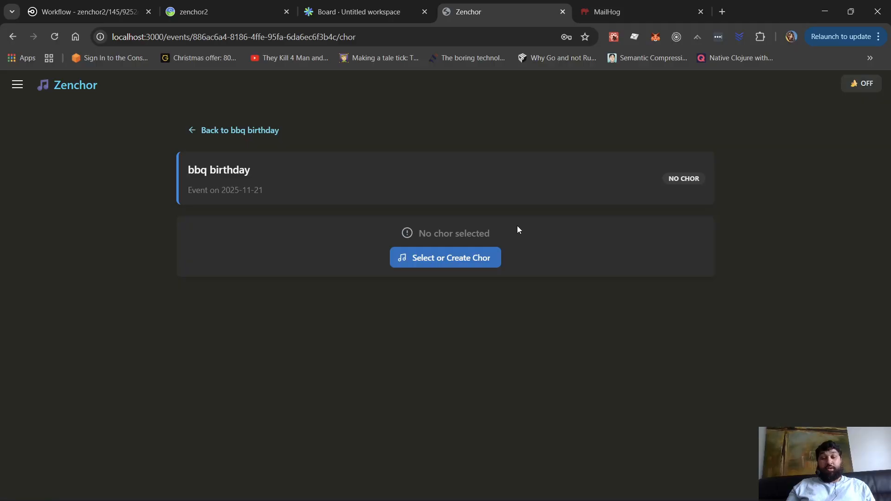
Create a new chor for the bbq birthday event
click(477, 266)
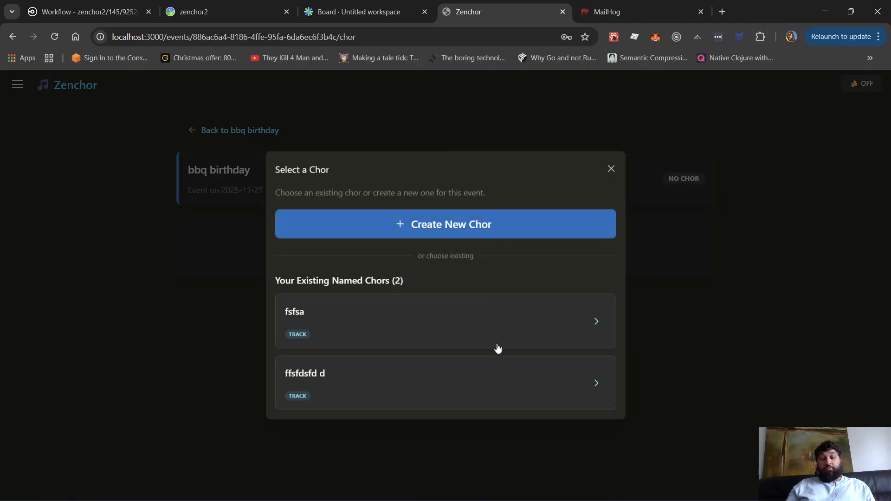
click(505, 226)
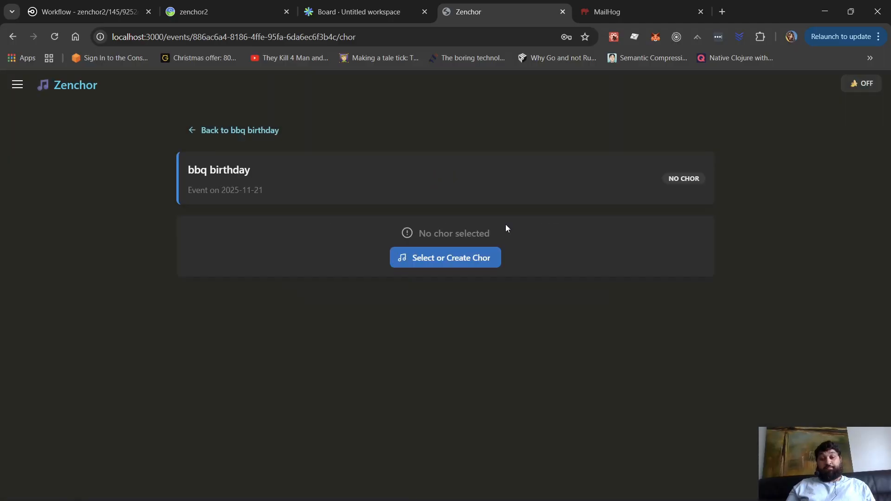
scroll(499, 257, down, 1)
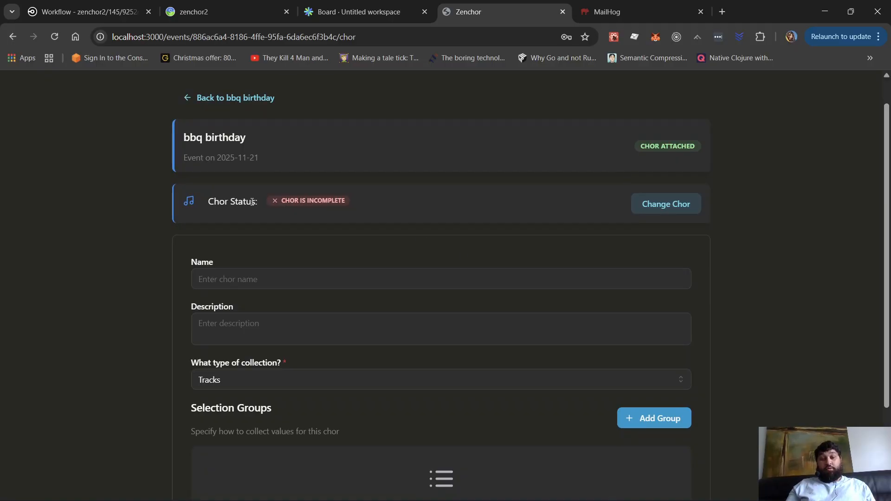
Examine the new chor's status and its name, description, collection type and selection group settings
drag(252, 203, 208, 205)
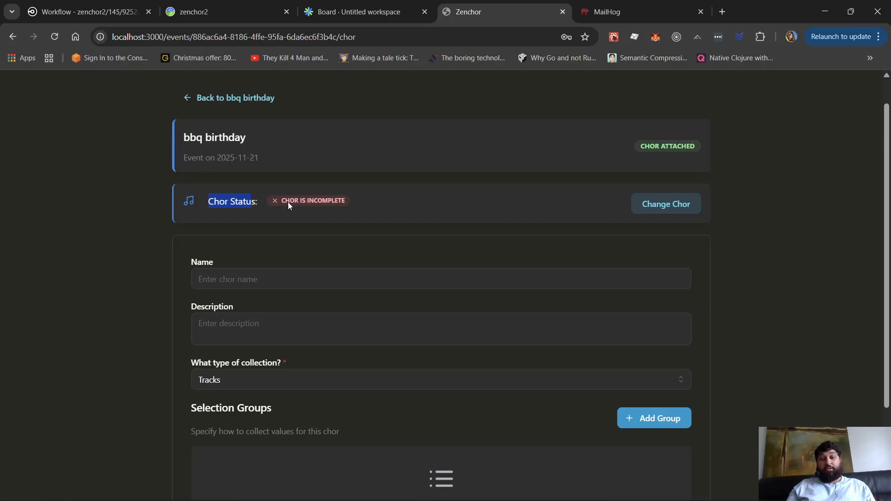
mouse_move(307, 201)
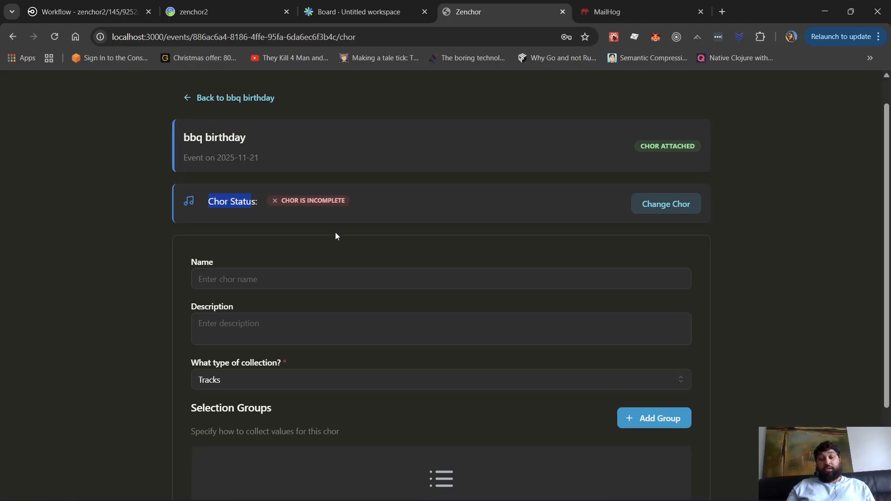
scroll(335, 235, down, 1)
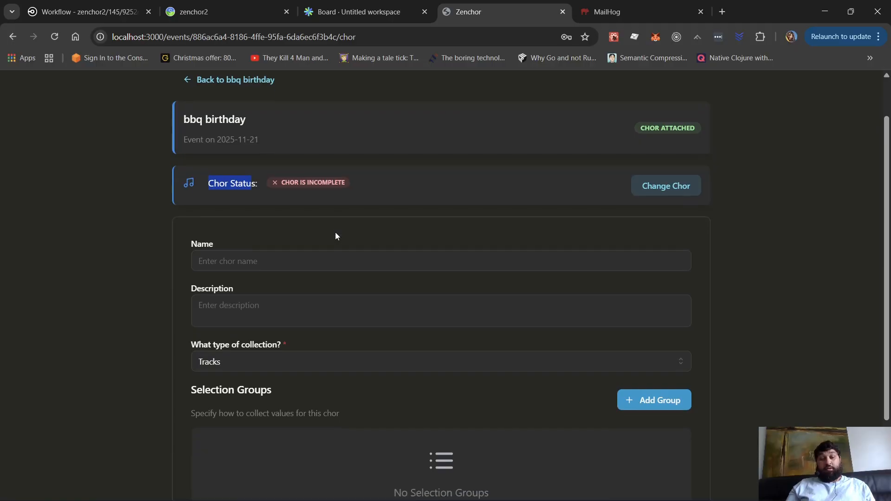
click(325, 264)
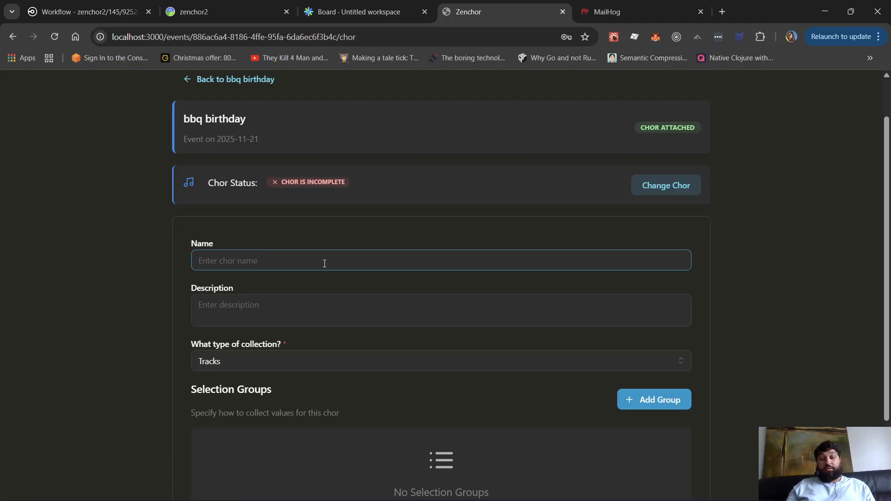
scroll(324, 264, down, 1)
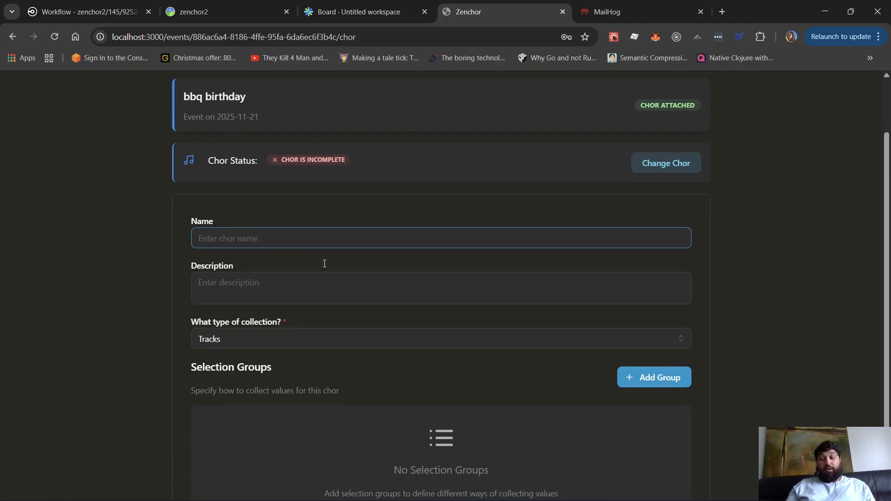
scroll(324, 261, up, 1)
scroll(334, 306, up, 1)
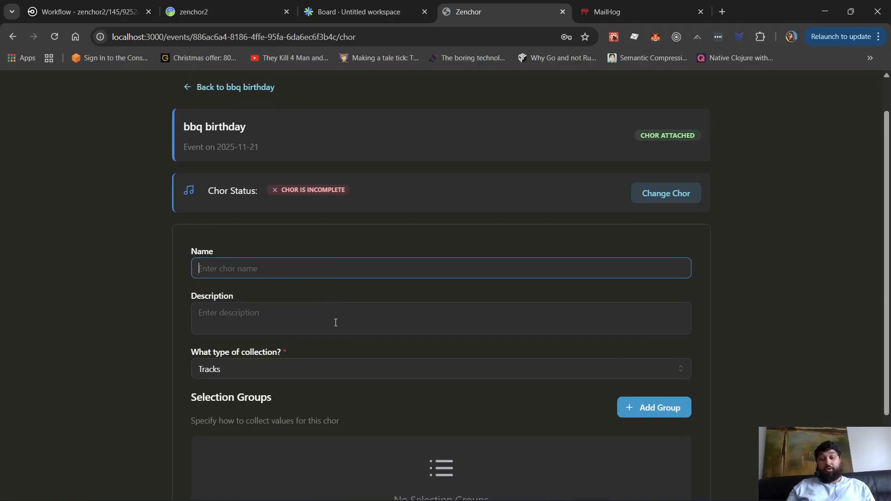
scroll(336, 322, down, 2)
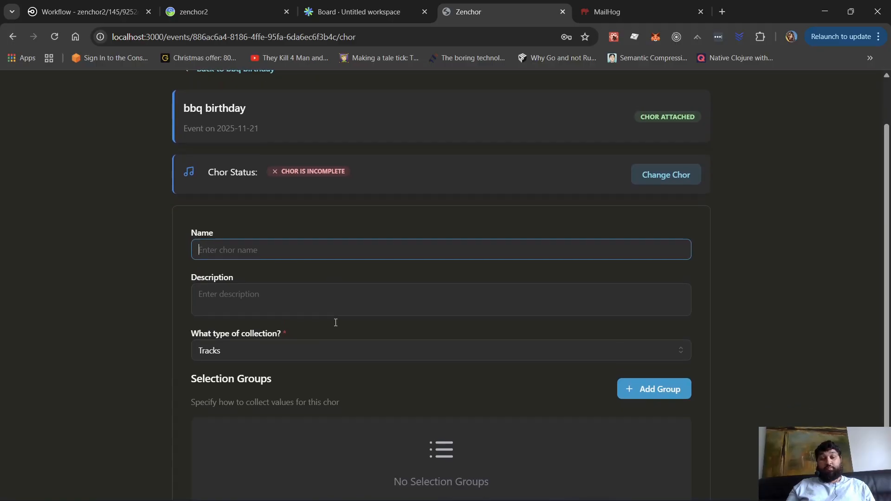
scroll(335, 322, up, 2)
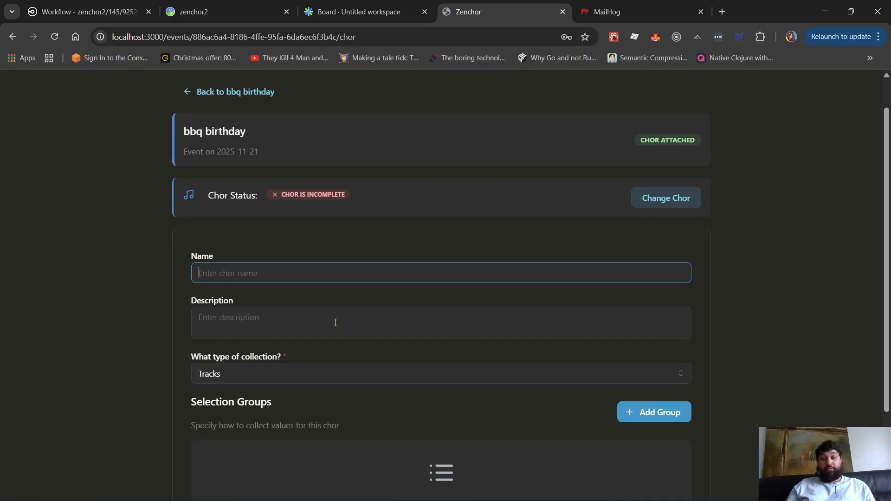
scroll(336, 322, down, 1)
scroll(335, 322, down, 2)
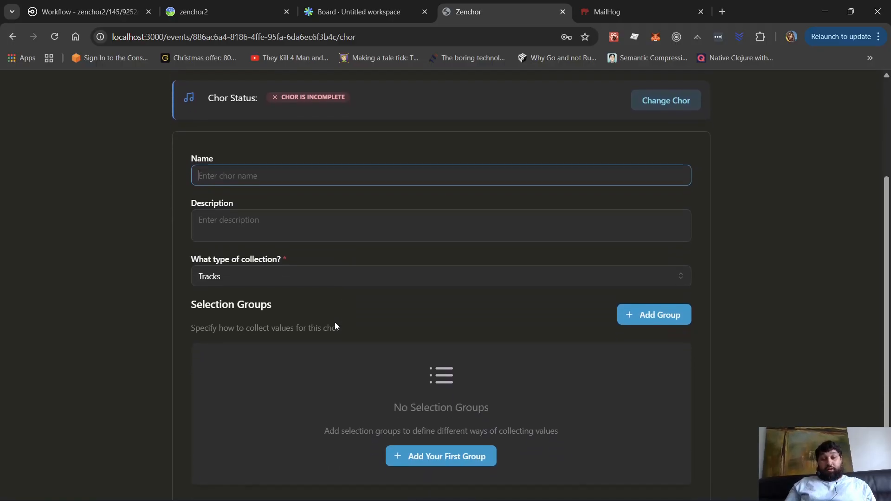
Choose Tracks as the chor's collection type and add a selection group
click(370, 277)
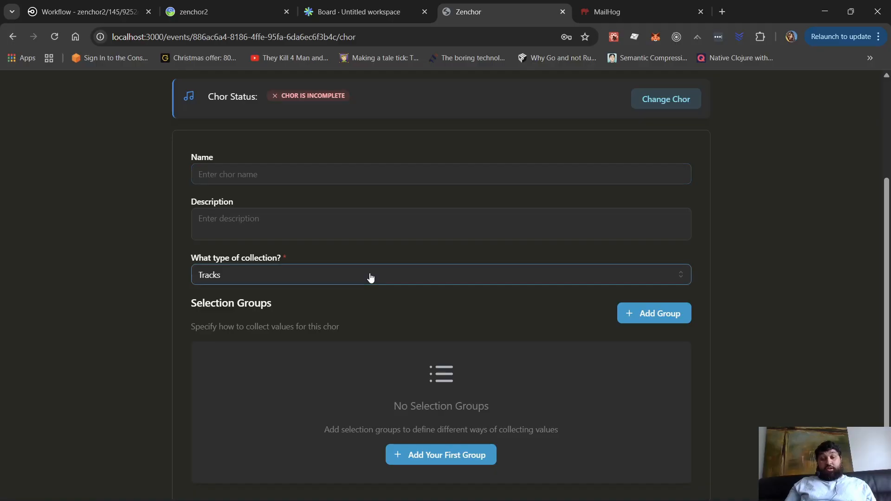
click(368, 305)
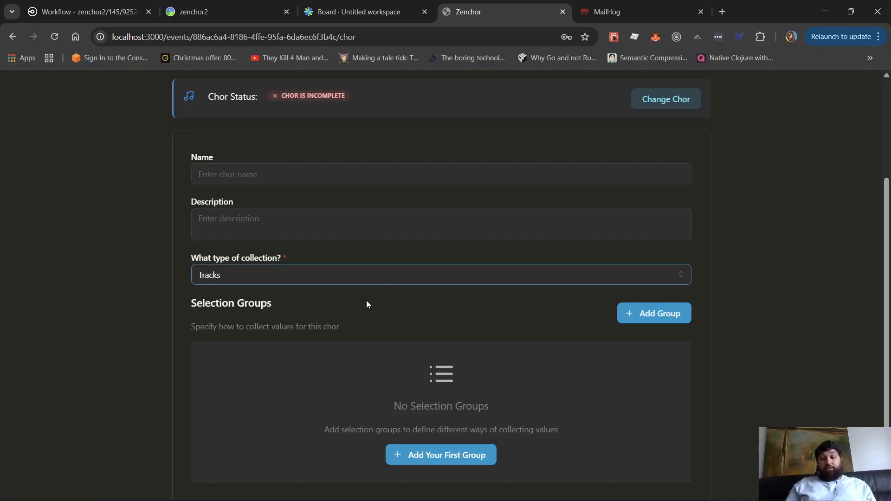
scroll(366, 304, down, 1)
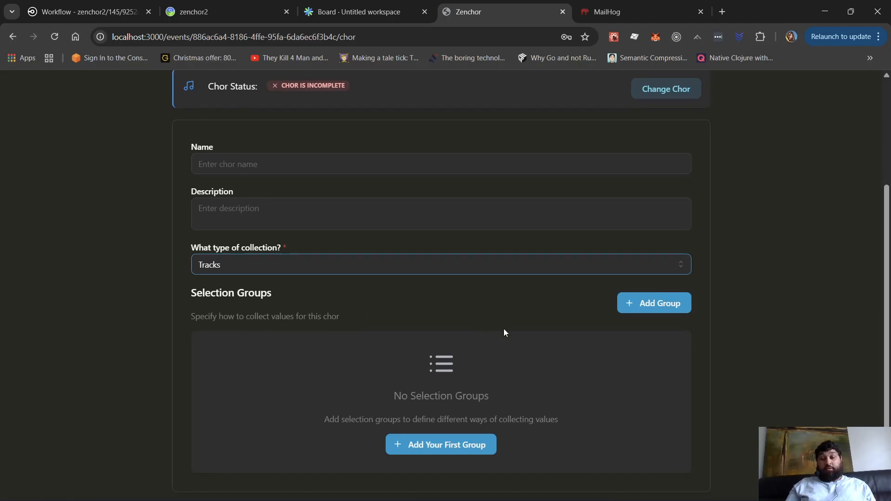
click(635, 313)
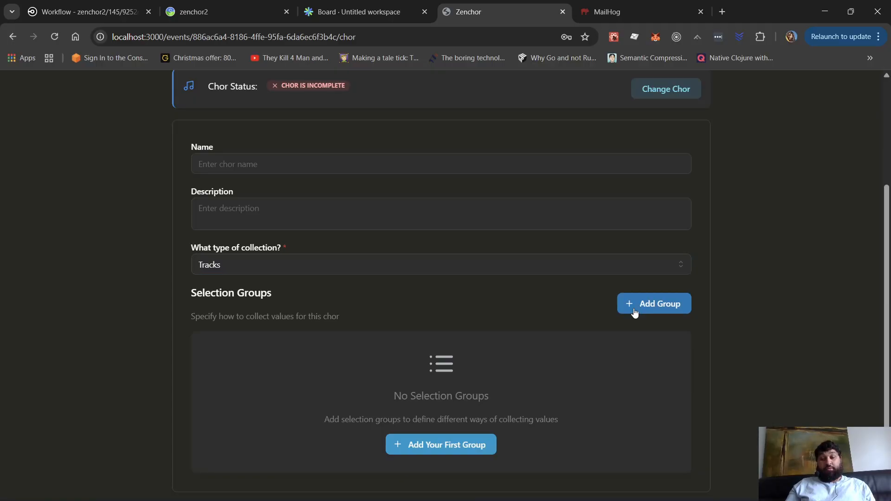
click(634, 312)
Set the new group's selection method to "Select tracks from playlists"
scroll(595, 353, down, 3)
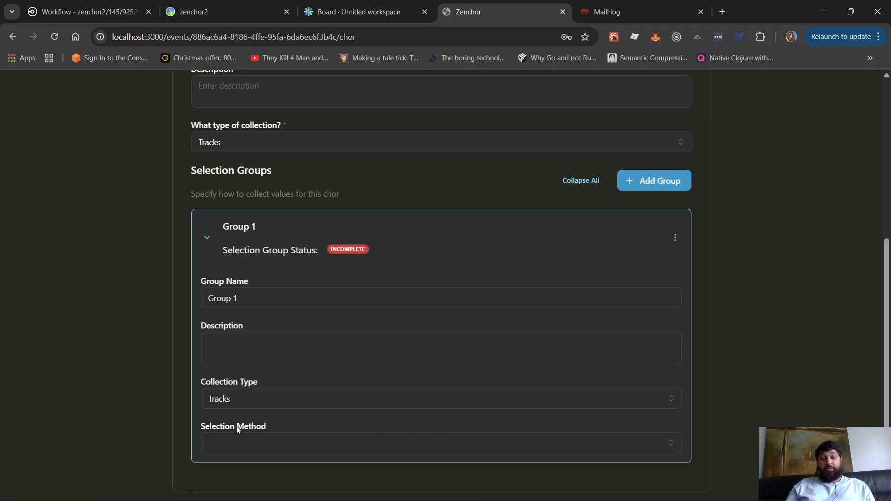
click(311, 444)
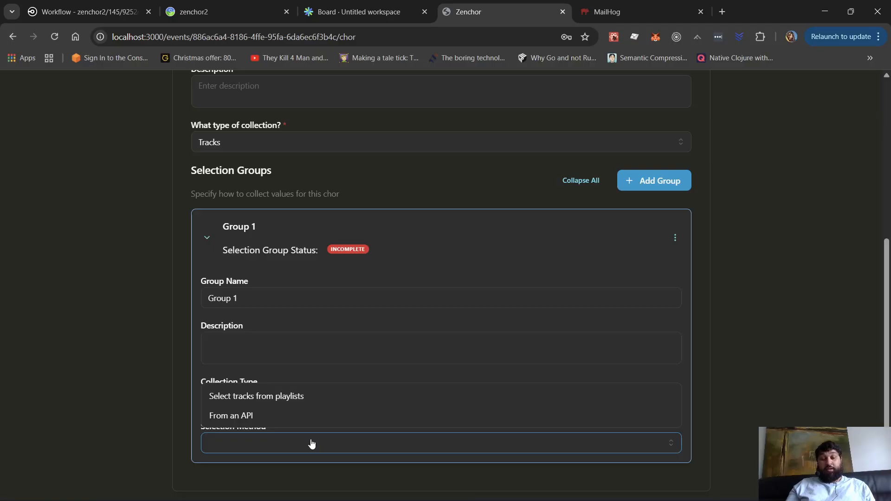
click(329, 402)
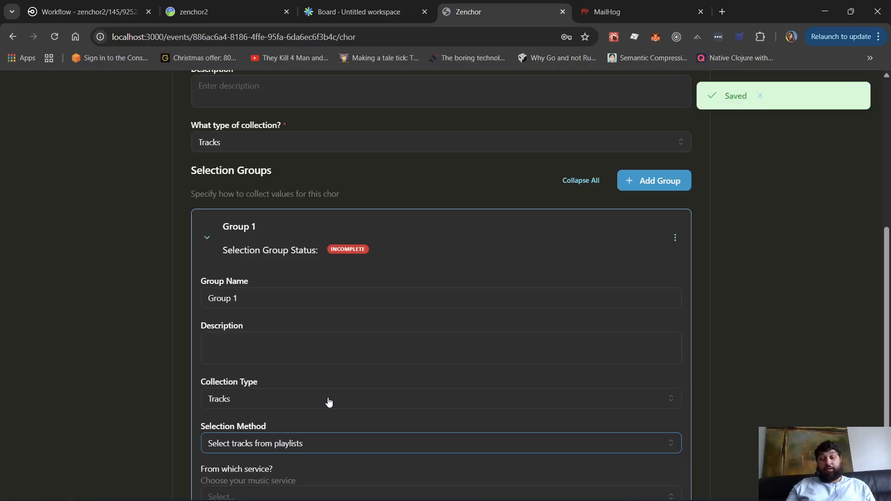
Choose Spotify as the group's music service and Upload CSV as its import method
scroll(329, 402, down, 2)
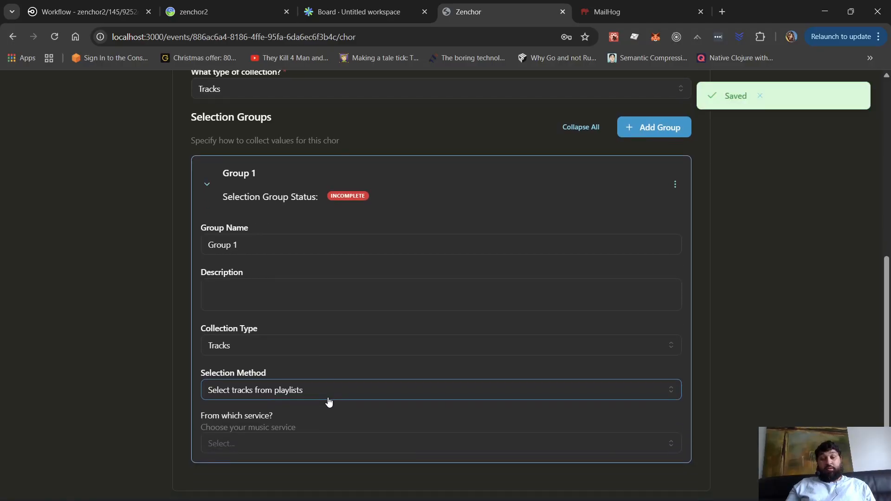
click(329, 446)
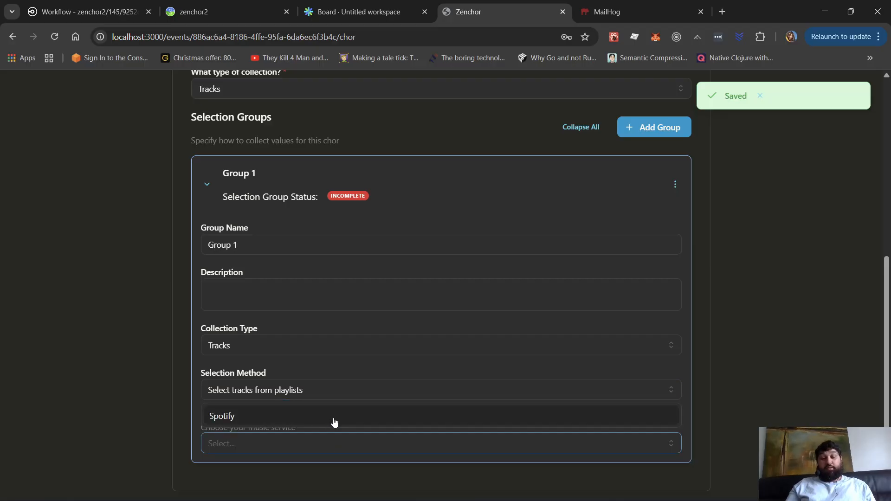
click(334, 421)
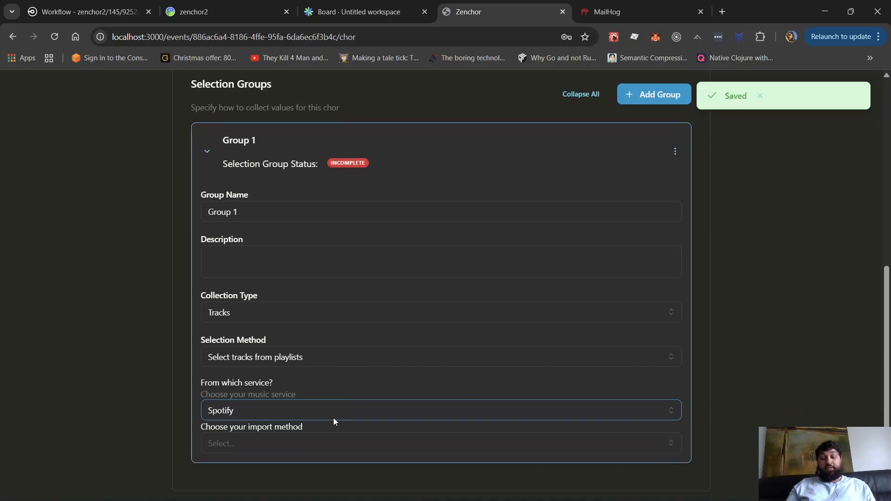
click(344, 446)
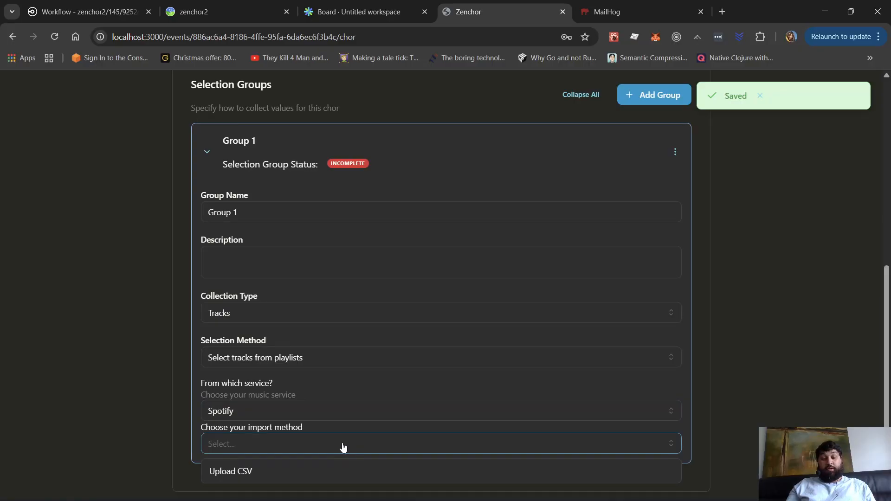
click(331, 473)
Review the Spotify export instructions below the CSV upload and open the linked exportify.net site
scroll(332, 471, down, 1)
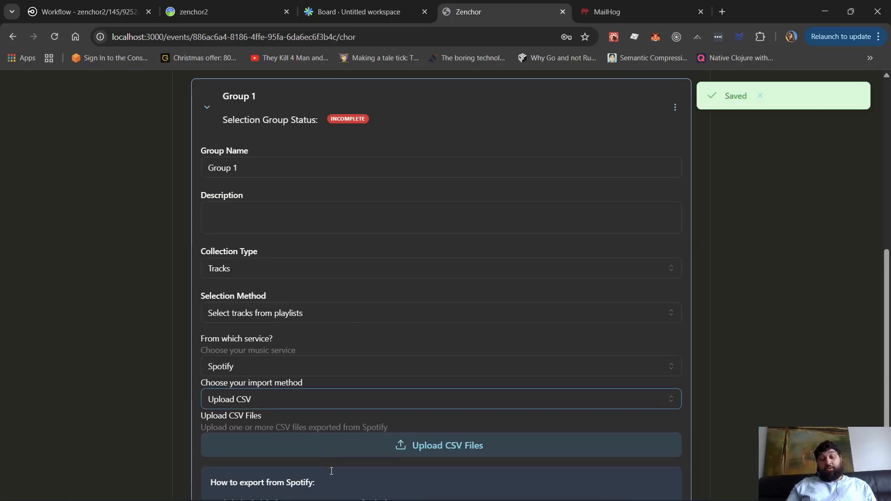
scroll(331, 471, down, 1)
scroll(330, 470, down, 1)
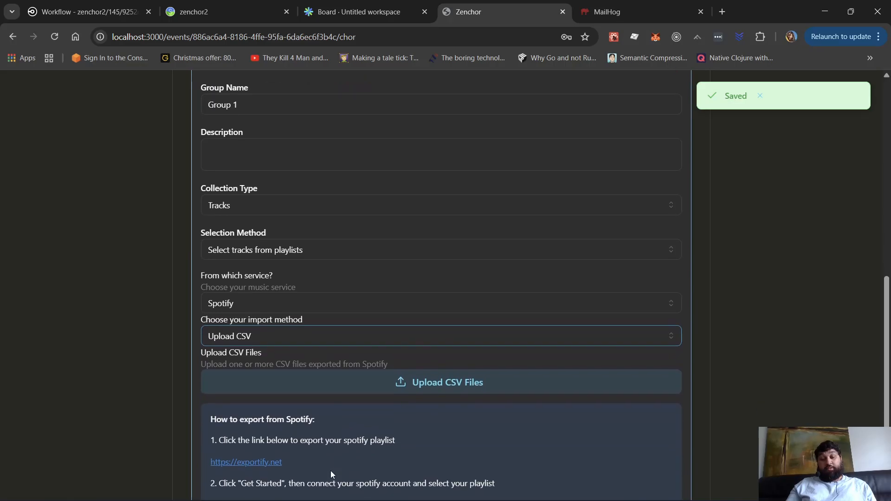
scroll(330, 471, down, 1)
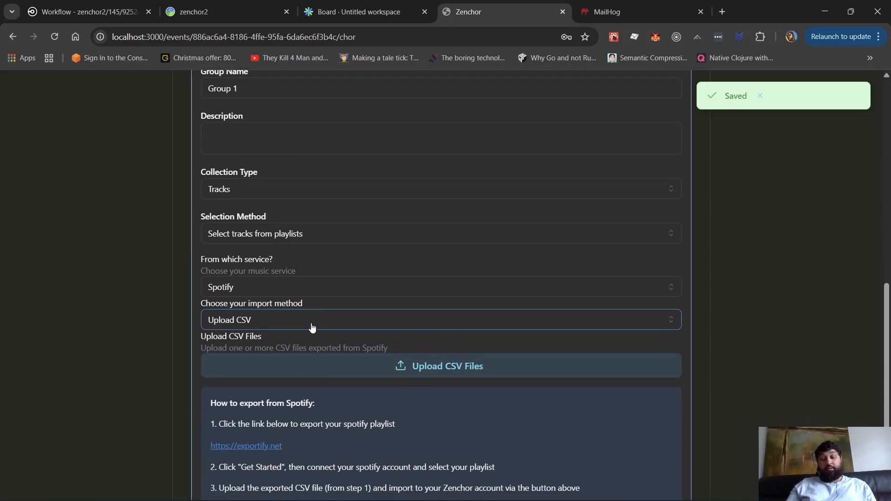
scroll(311, 325, down, 1)
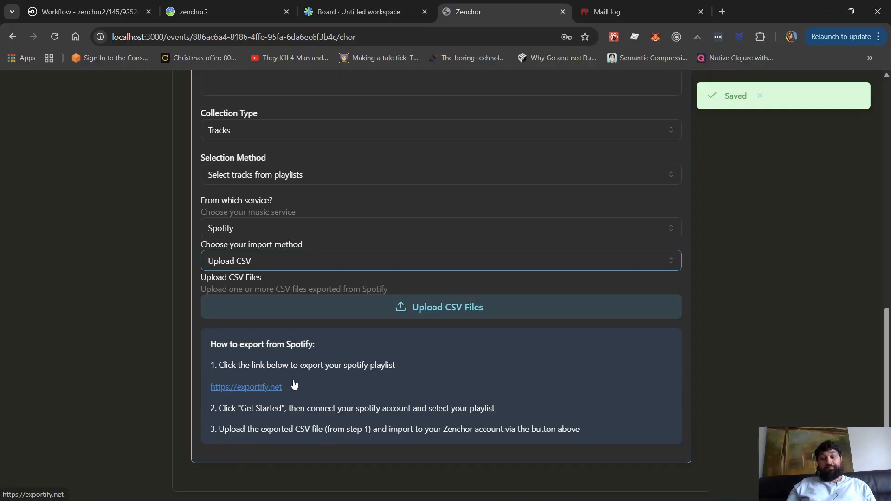
click(268, 392)
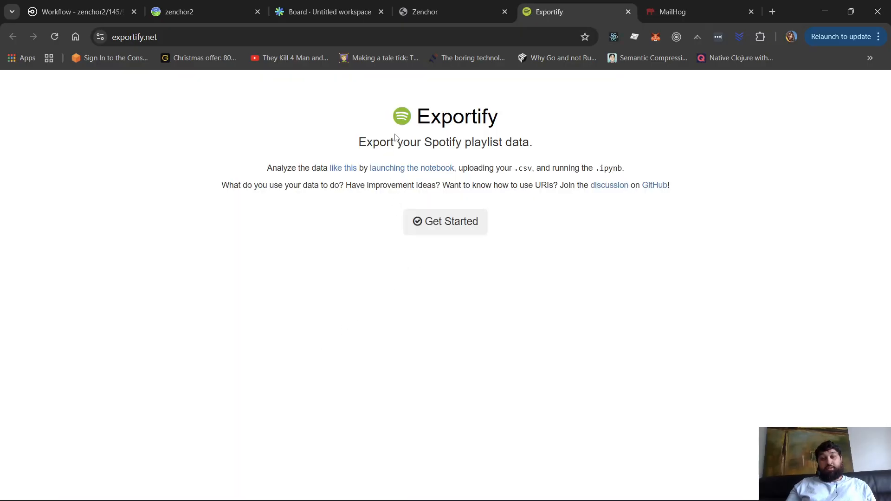
Get started with Exportify and authorize it to connect to the Spotify account
click(469, 226)
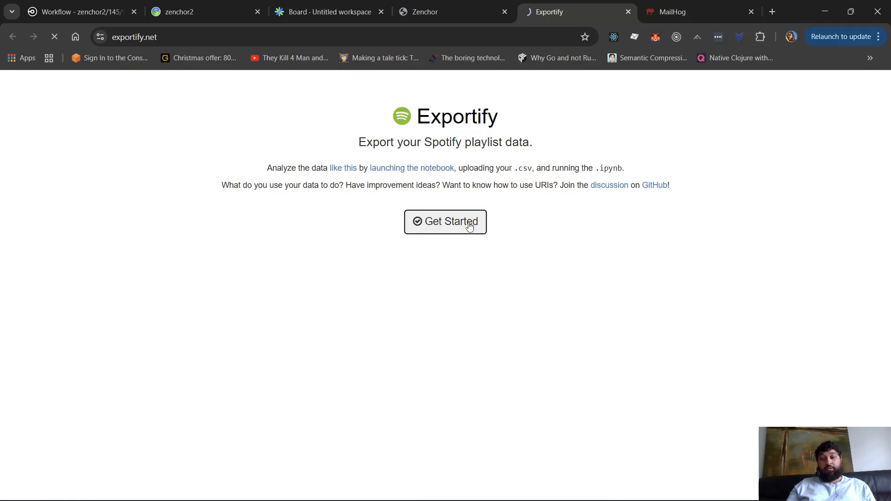
scroll(469, 222, down, 1)
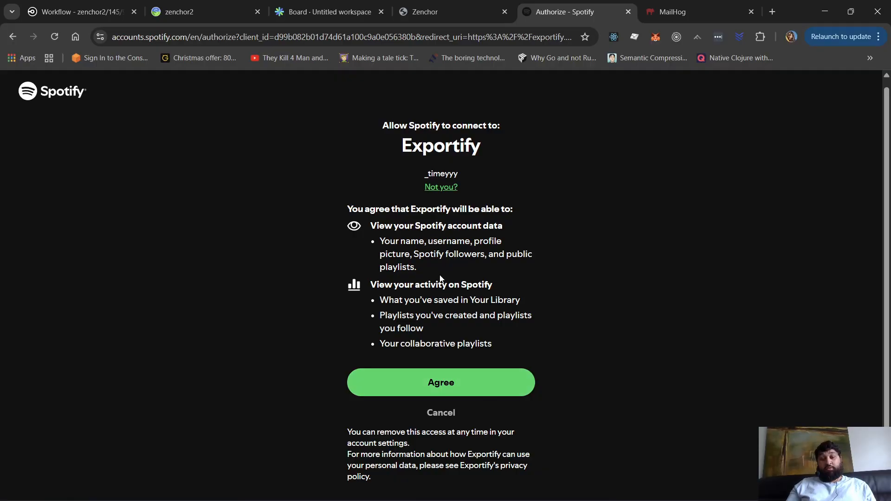
click(463, 381)
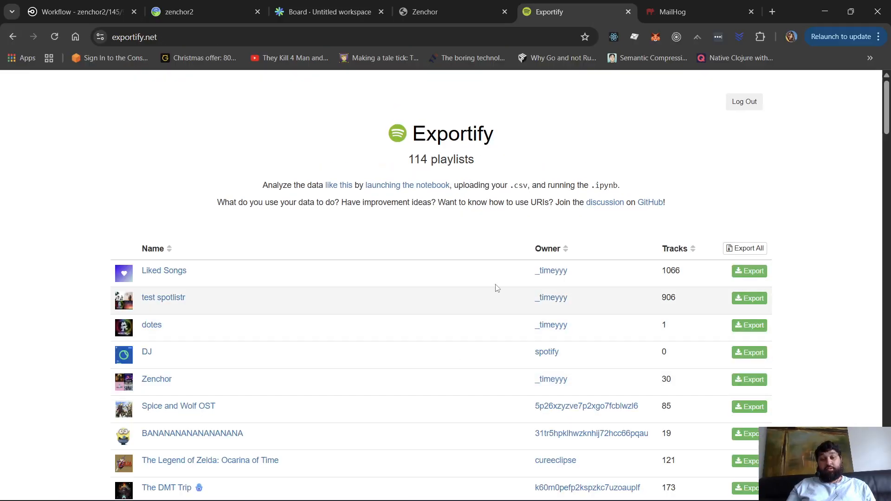
Export the Liked Songs playlist from Exportify as a CSV file
scroll(628, 283, down, 1)
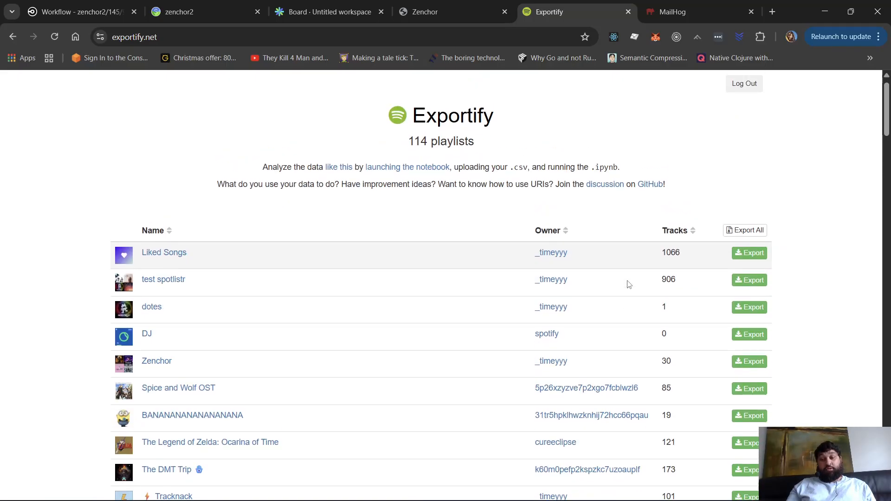
scroll(629, 284, up, 1)
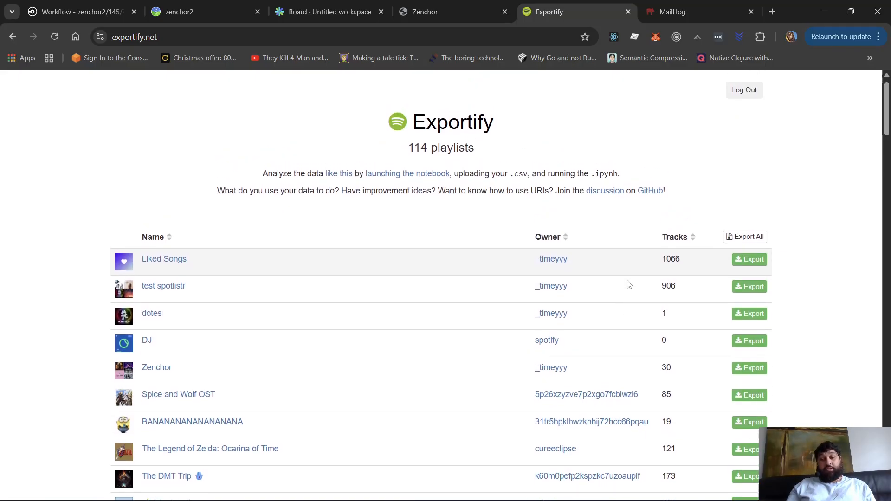
scroll(629, 284, up, 1)
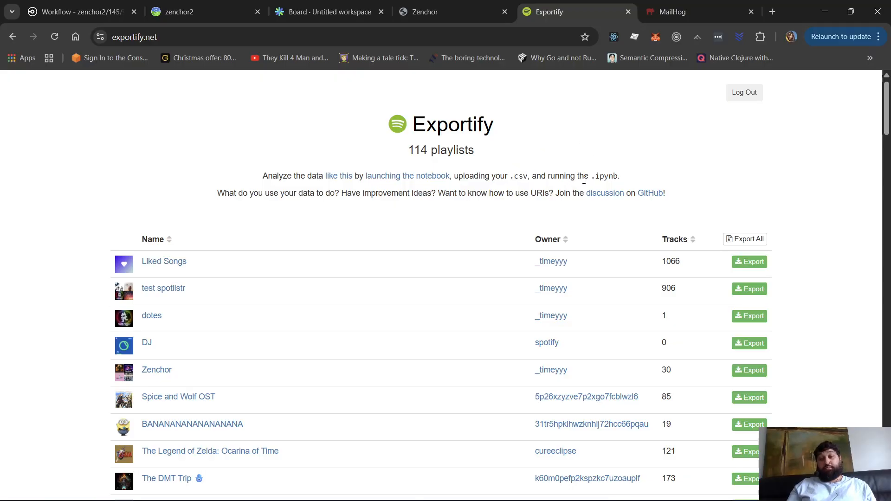
click(753, 263)
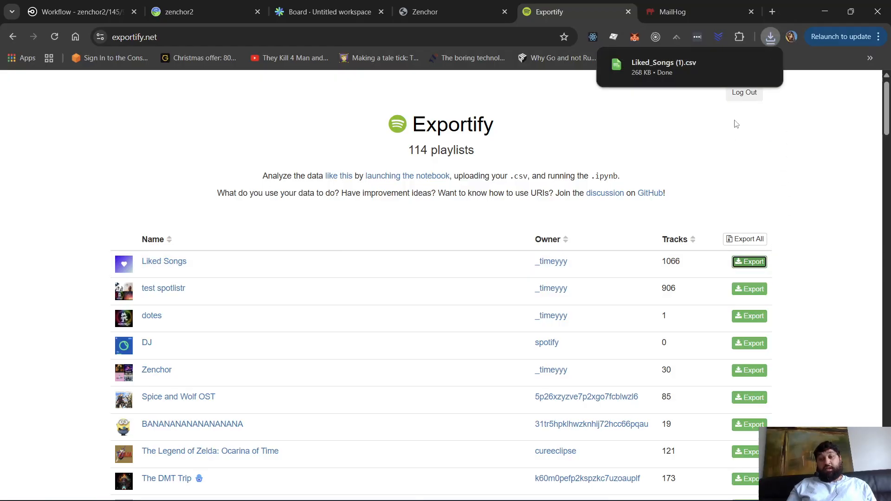
Return to the Zenchor chor page and upload the exported Liked_Songs (1).csv file to Group 1
mouse_move(730, 64)
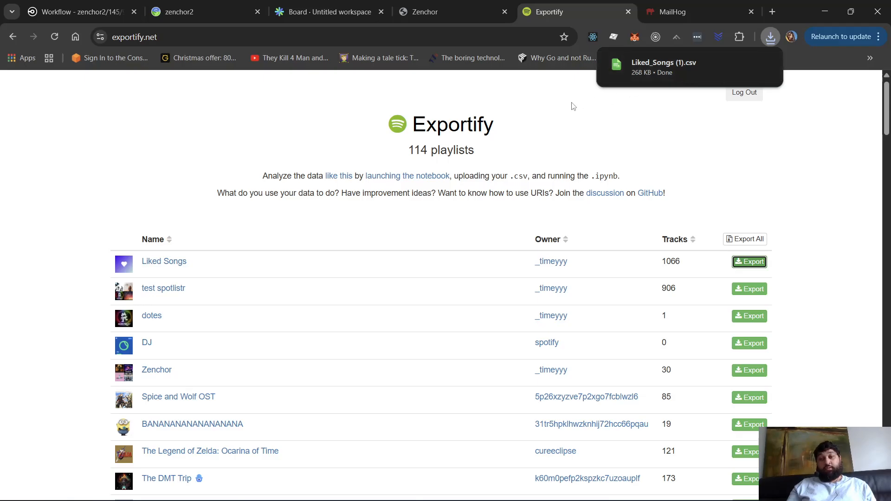
click(451, 13)
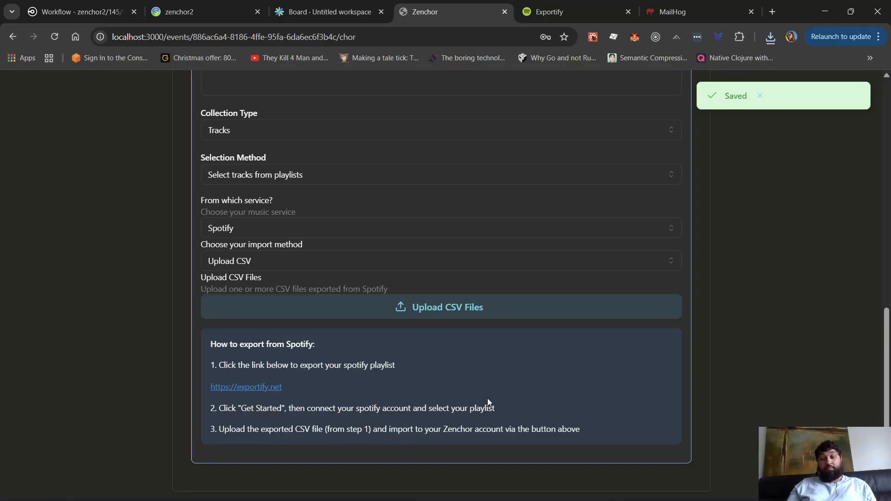
click(479, 315)
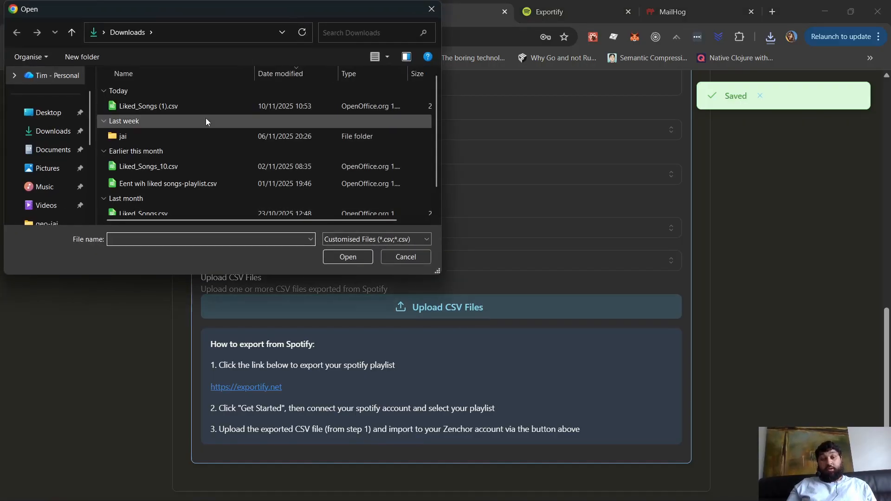
click(191, 108)
double_click(191, 109)
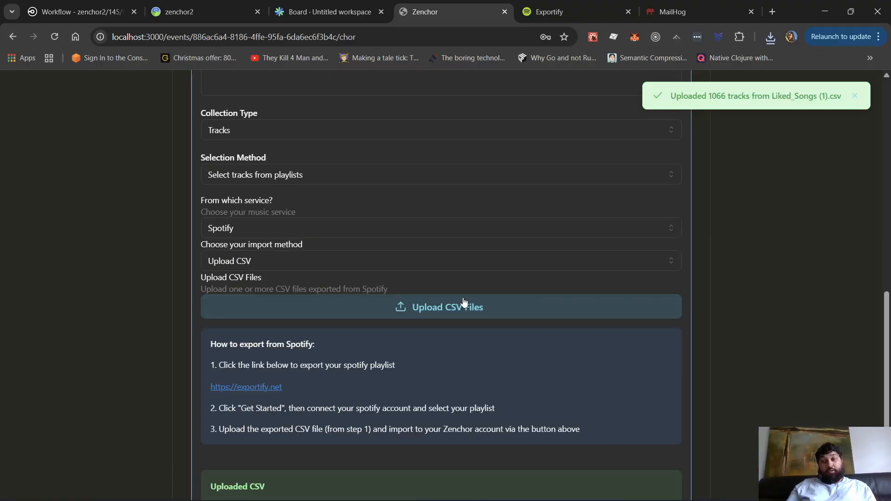
Check the upload result, Group 1's selection status and the overall chor status on the bbq birthday page
scroll(479, 396, down, 2)
scroll(479, 396, up, 4)
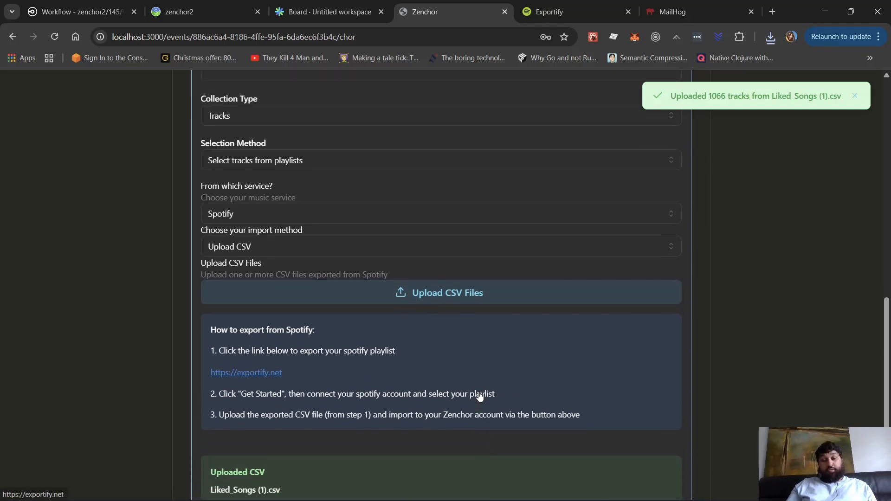
scroll(480, 396, up, 3)
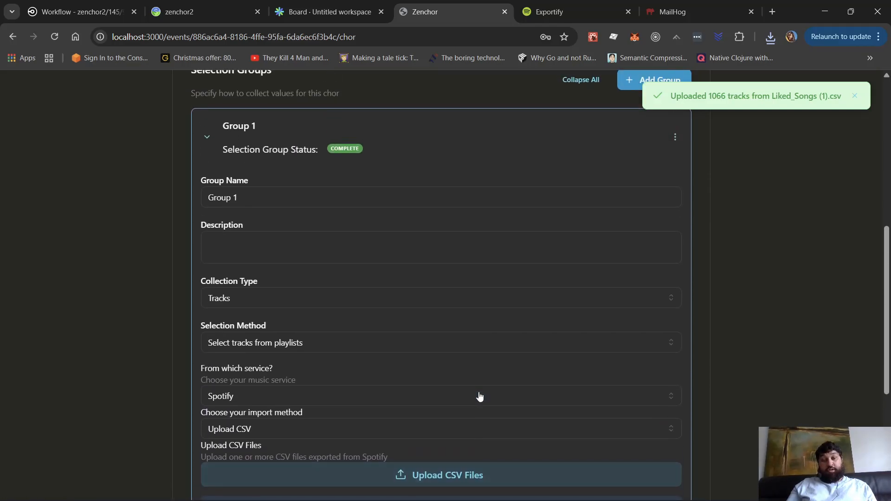
scroll(480, 396, down, 1)
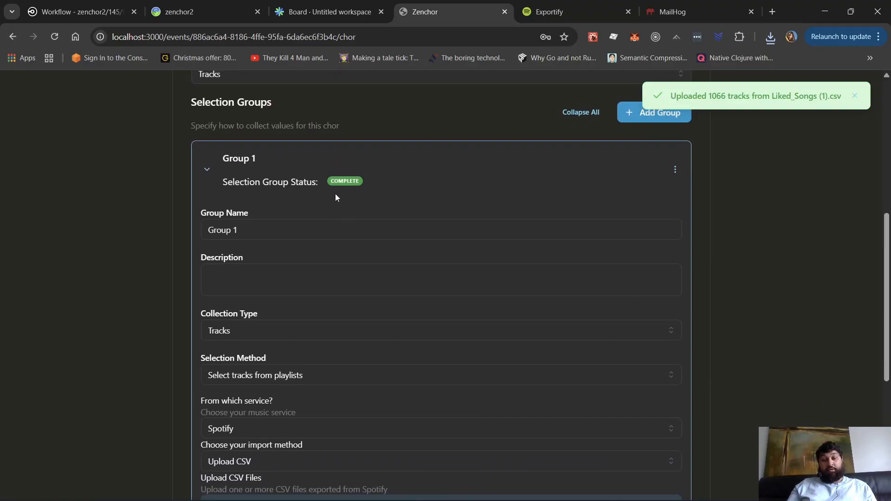
scroll(354, 187, up, 3)
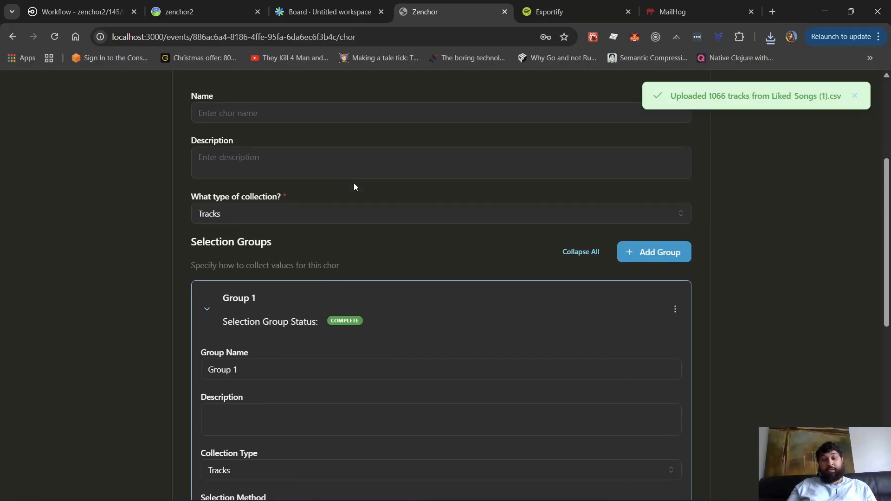
scroll(357, 304, up, 3)
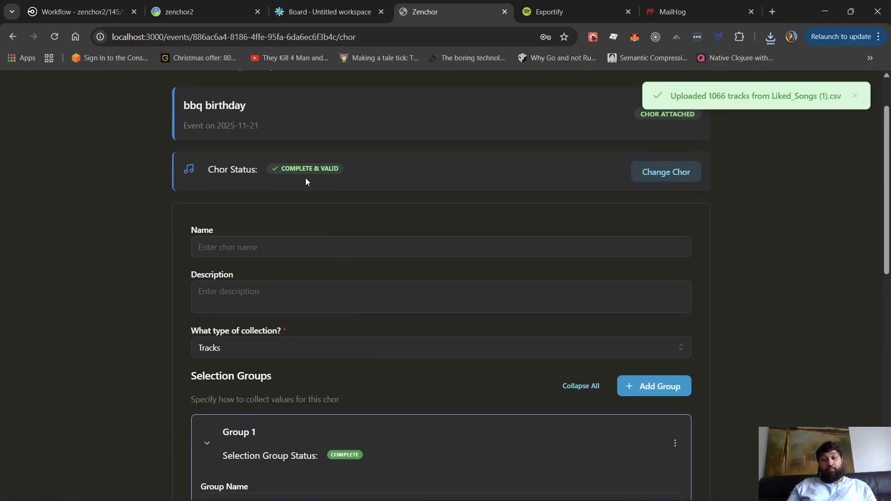
scroll(318, 181, down, 2)
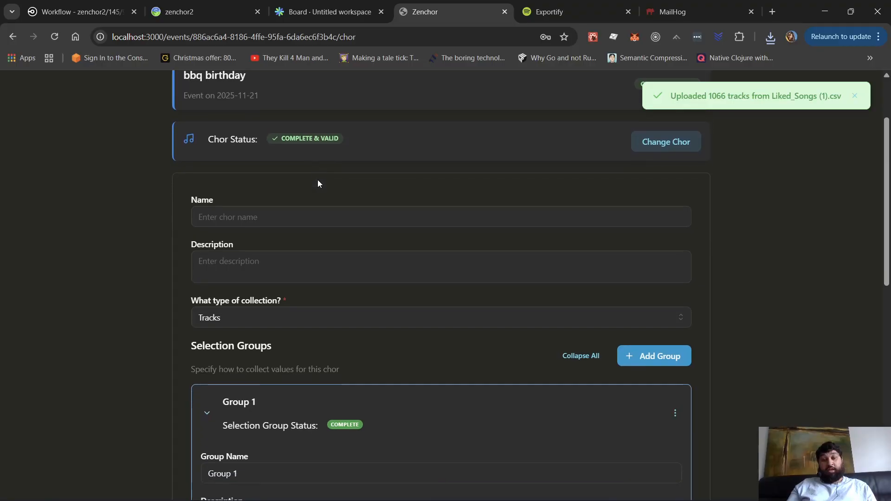
scroll(317, 181, down, 2)
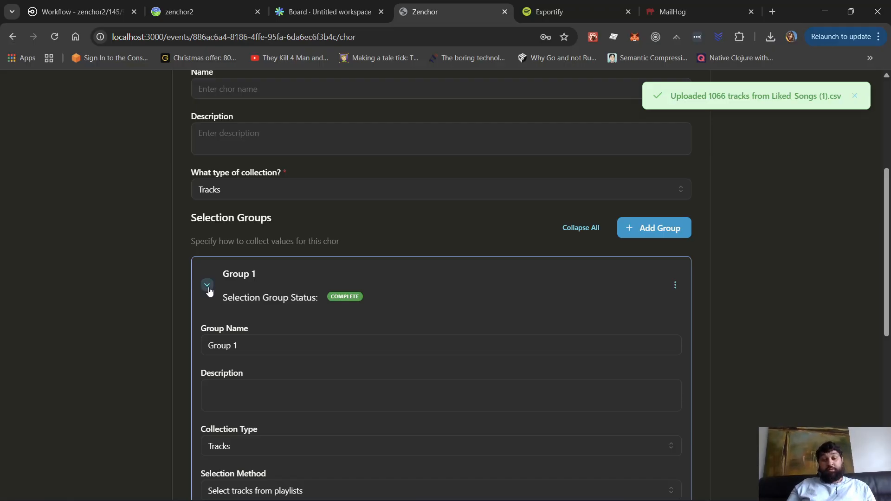
Collapse and re-expand Group 1 to review its settings, and leave the group collapsed
click(207, 286)
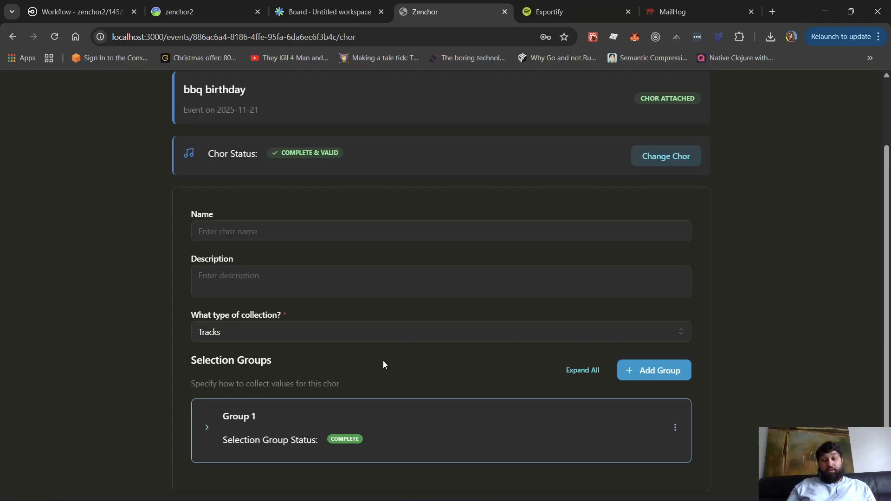
click(207, 428)
scroll(207, 430, down, 3)
scroll(207, 430, down, 2)
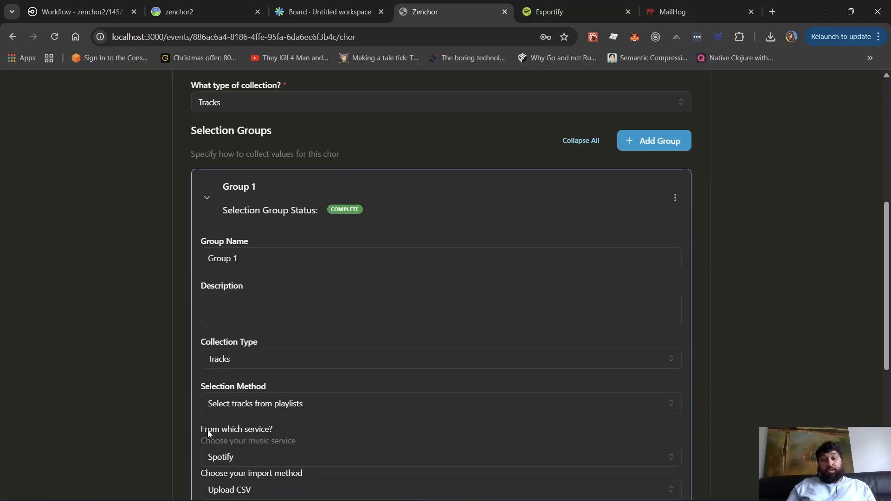
scroll(208, 431, down, 2)
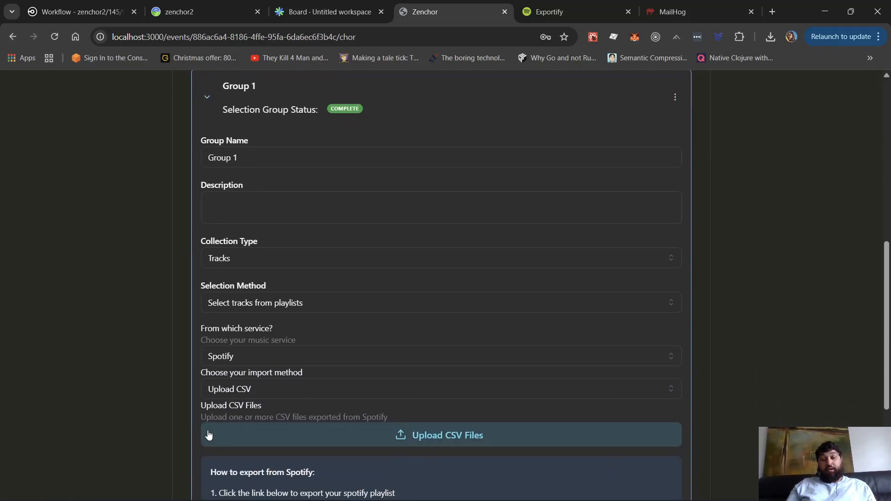
scroll(185, 396, down, 1)
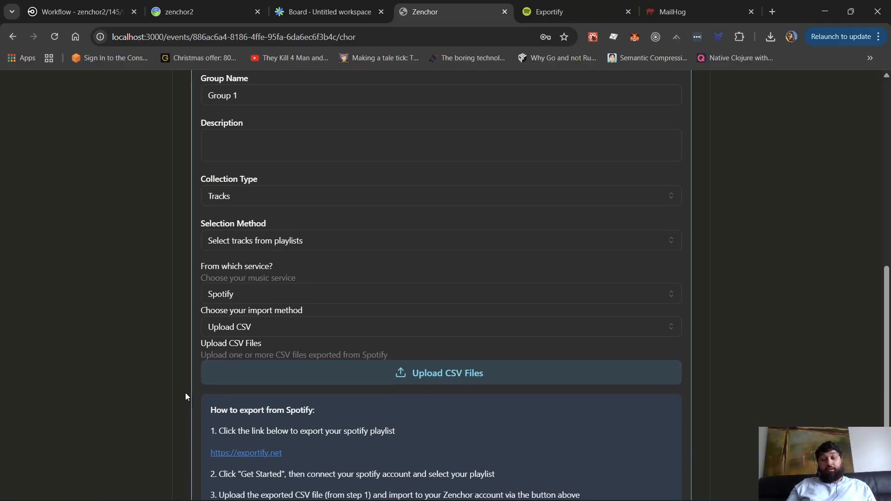
scroll(186, 396, up, 5)
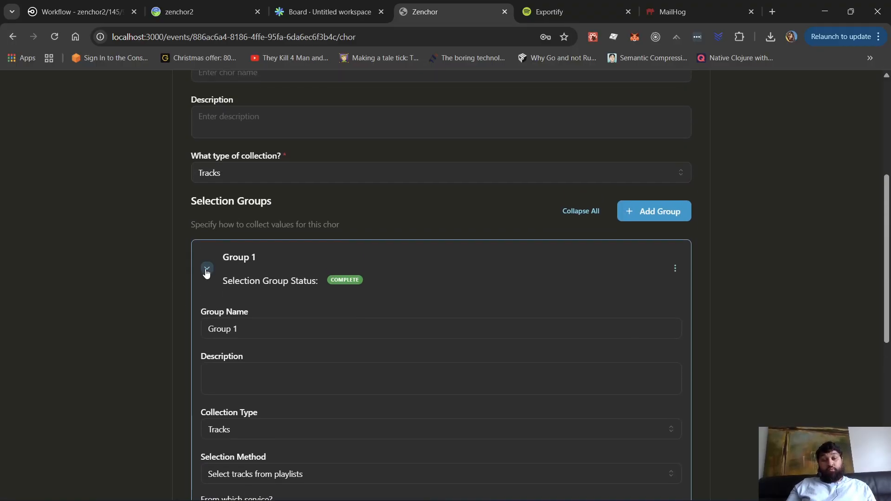
click(207, 270)
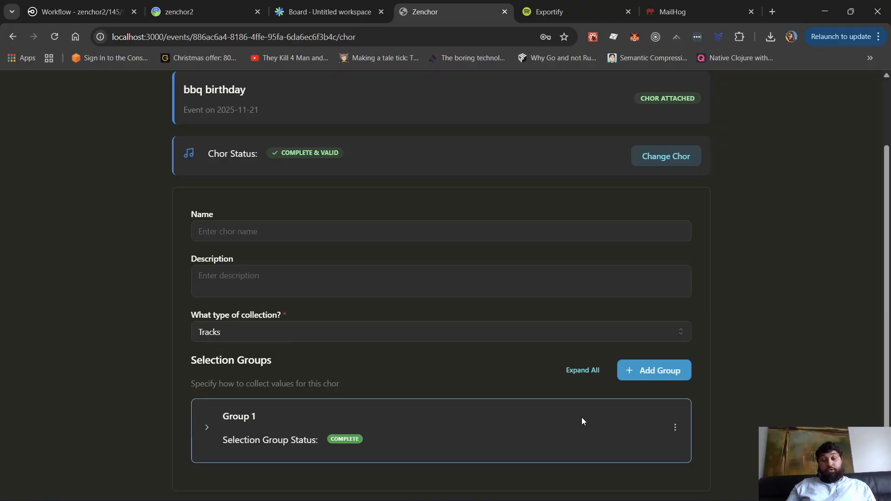
Add a second selection group and set its selection method to From an API
click(667, 377)
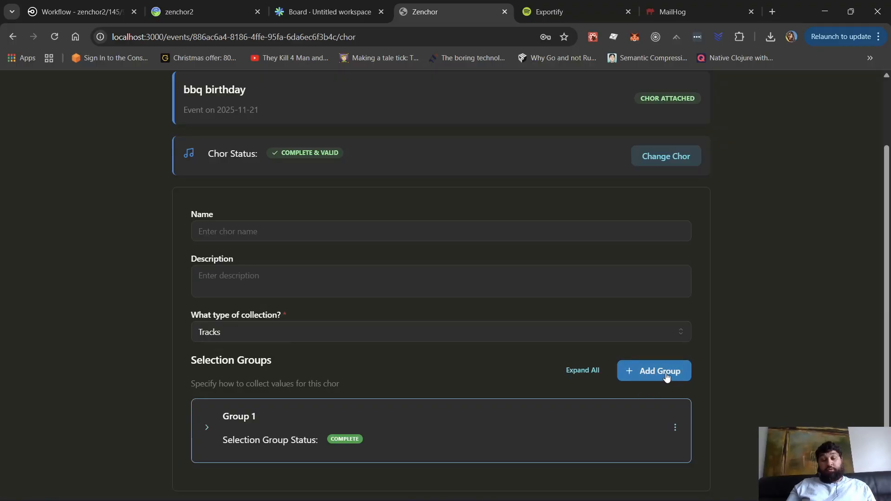
scroll(666, 374, down, 2)
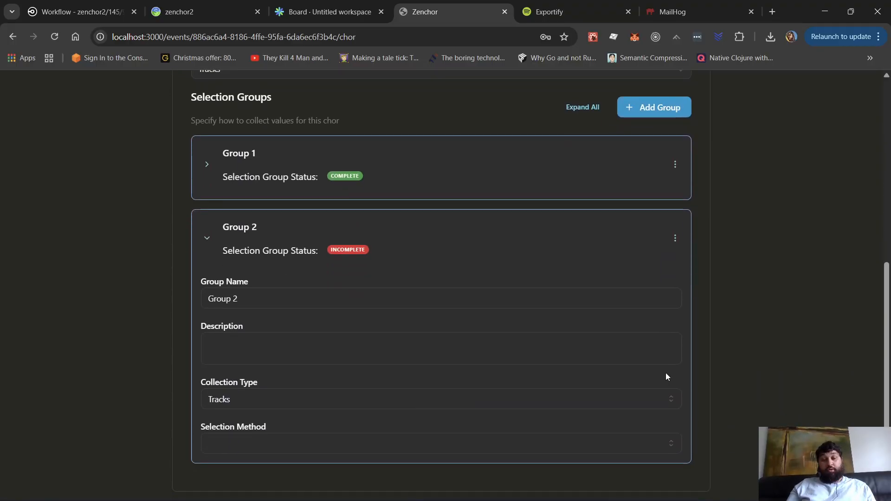
click(400, 447)
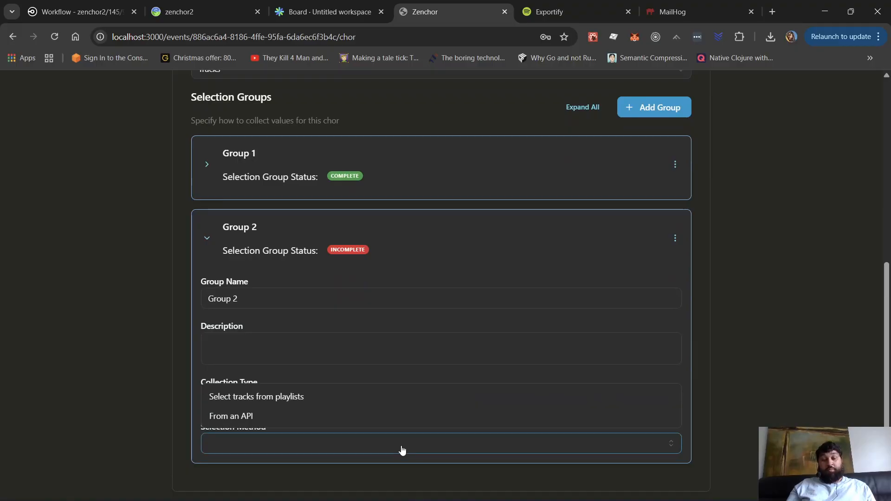
click(376, 425)
scroll(376, 424, down, 1)
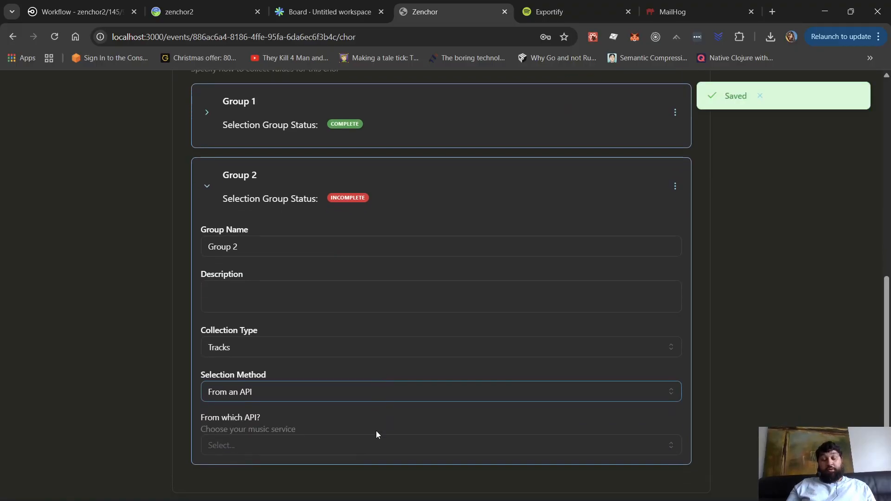
Choose Lastfm as Group 2's API and Recently Played as the data to import
click(378, 447)
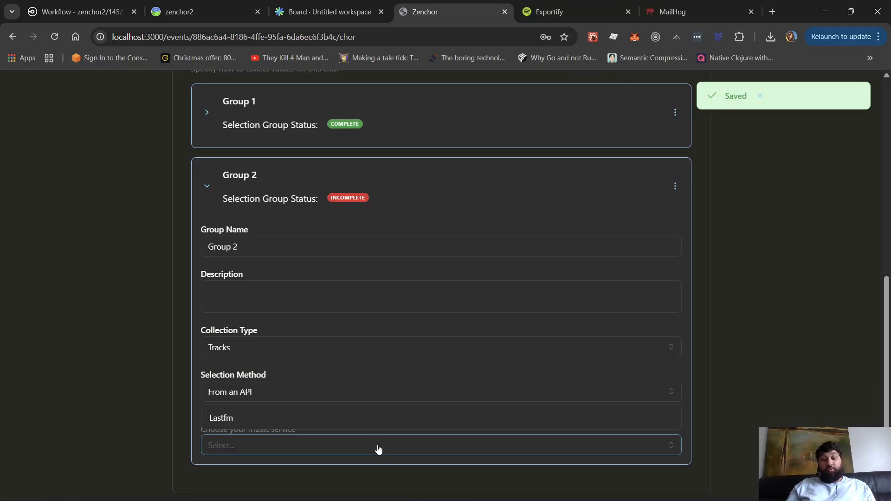
click(358, 419)
scroll(358, 419, down, 1)
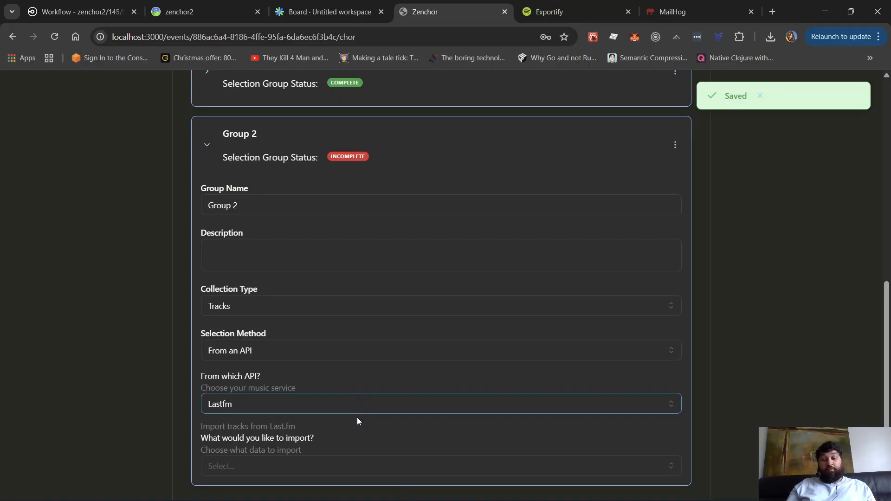
scroll(357, 418, down, 1)
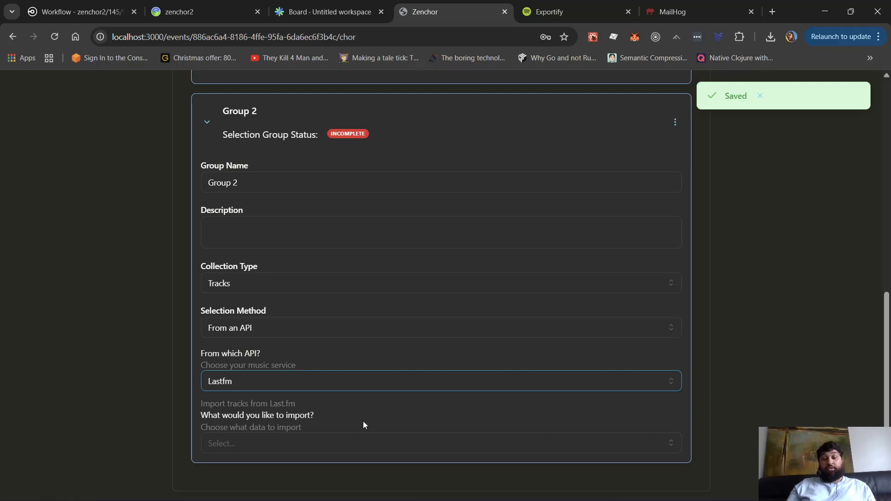
click(364, 444)
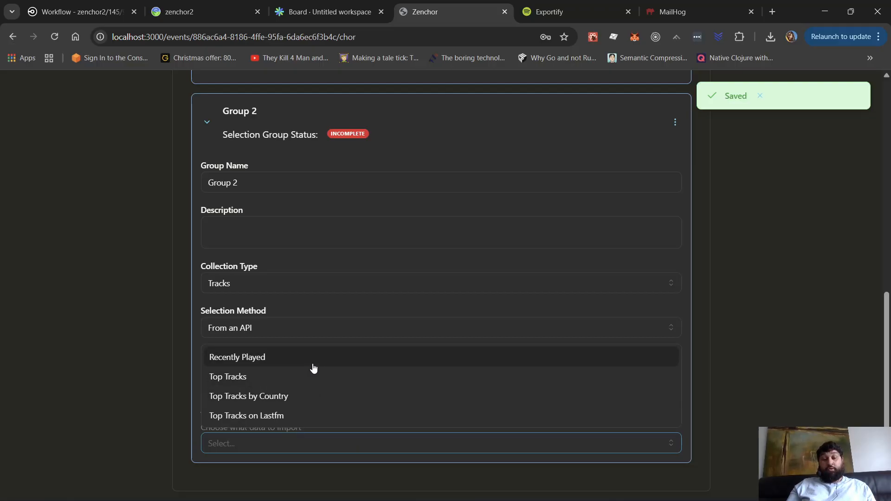
click(281, 367)
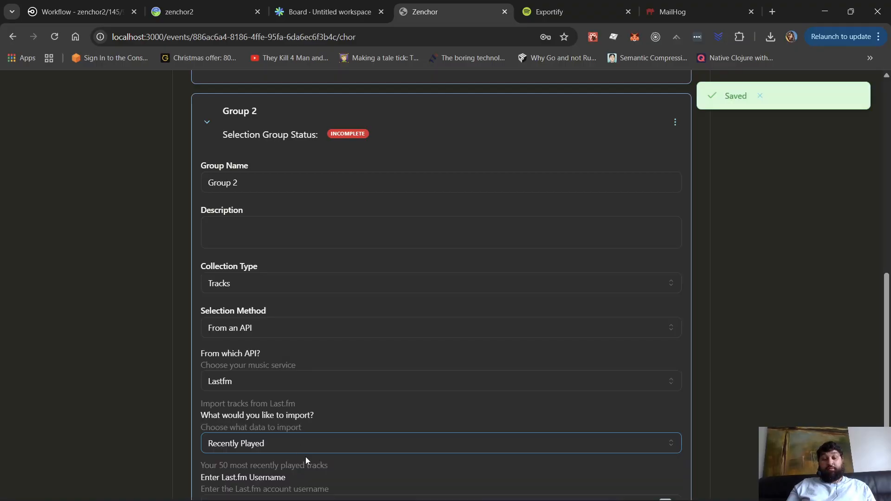
scroll(305, 456, down, 1)
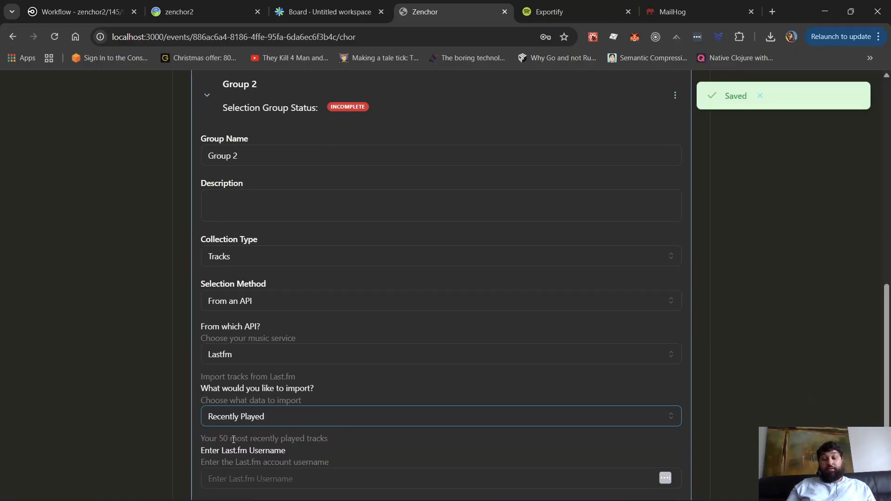
scroll(234, 439, down, 1)
scroll(235, 424, down, 1)
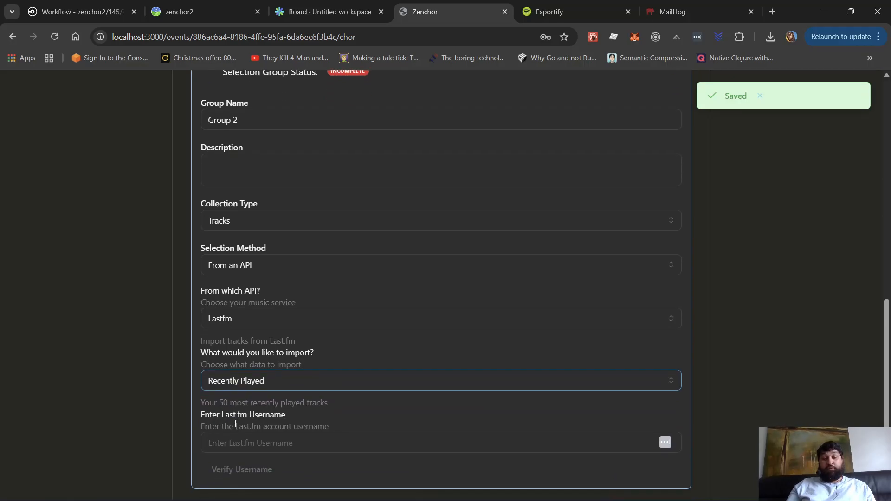
Change Group 2's import data to Top Tracks with the time range Last 3 Months
click(256, 377)
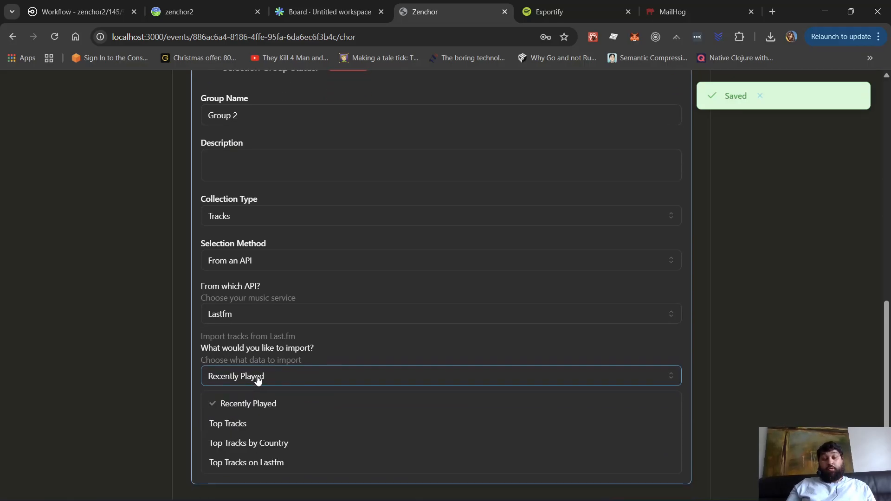
click(273, 423)
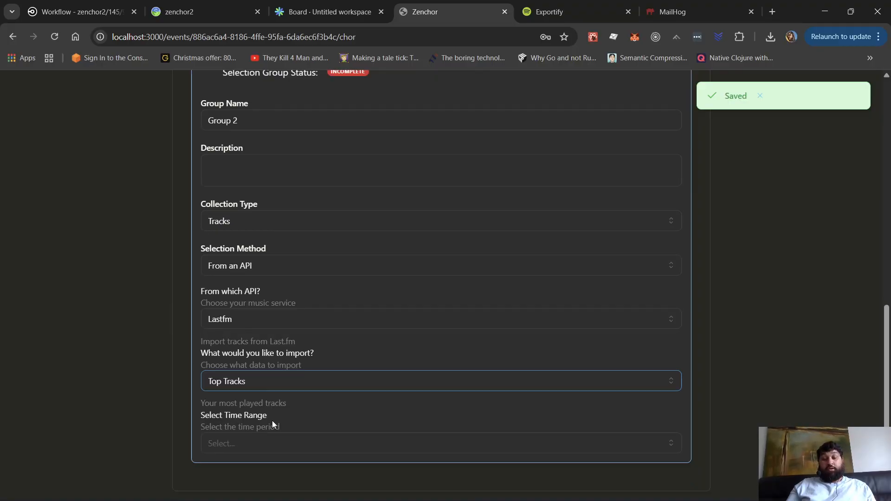
click(298, 449)
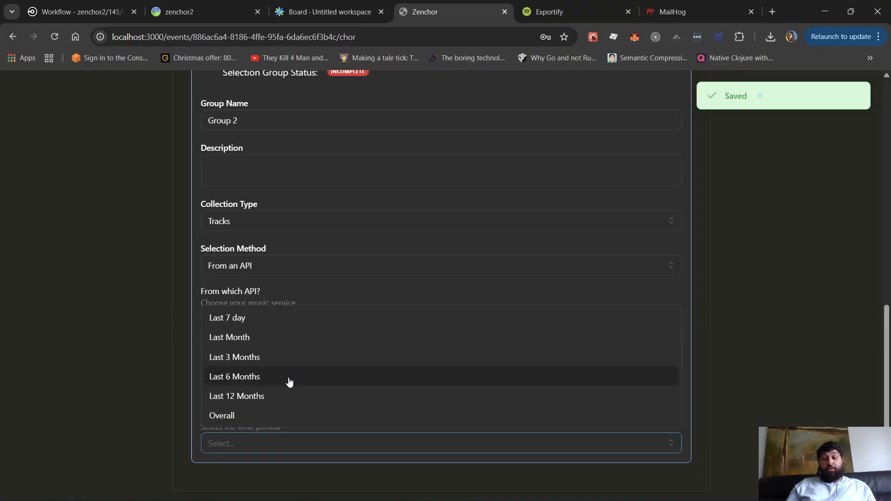
click(280, 359)
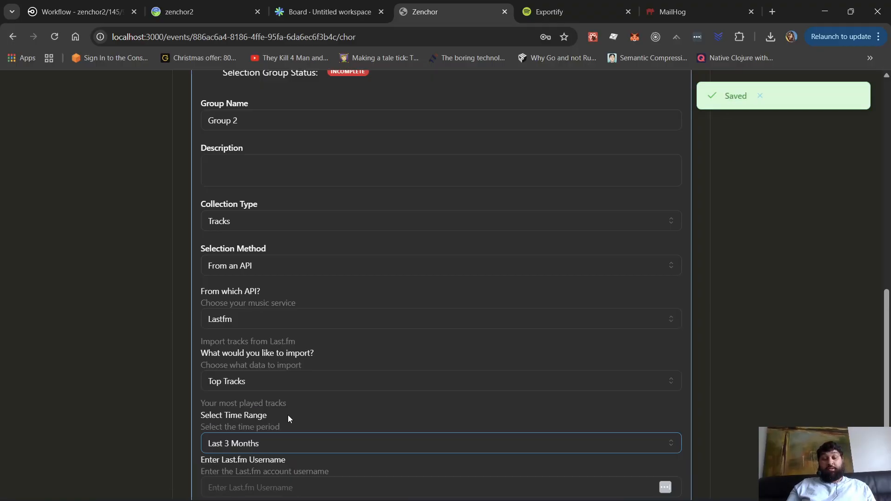
scroll(288, 415, down, 1)
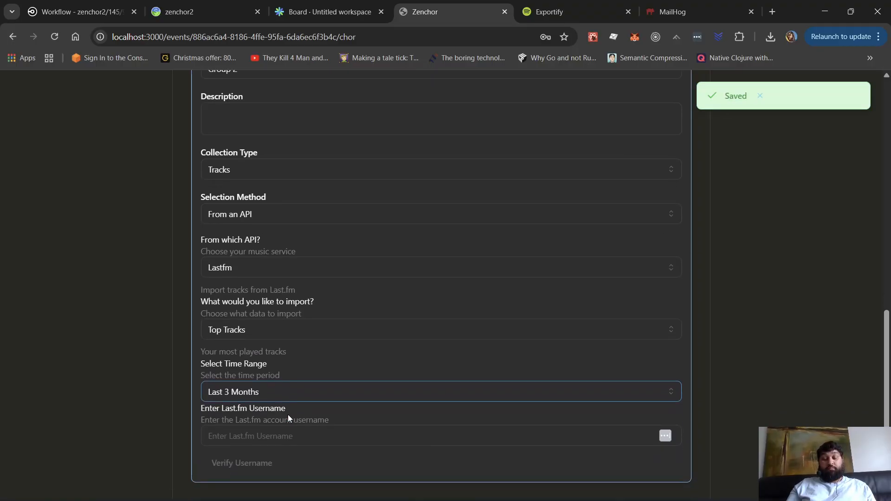
Change Group 2's import data to Recently Played and verify the Last.fm username fdfdsf
click(289, 331)
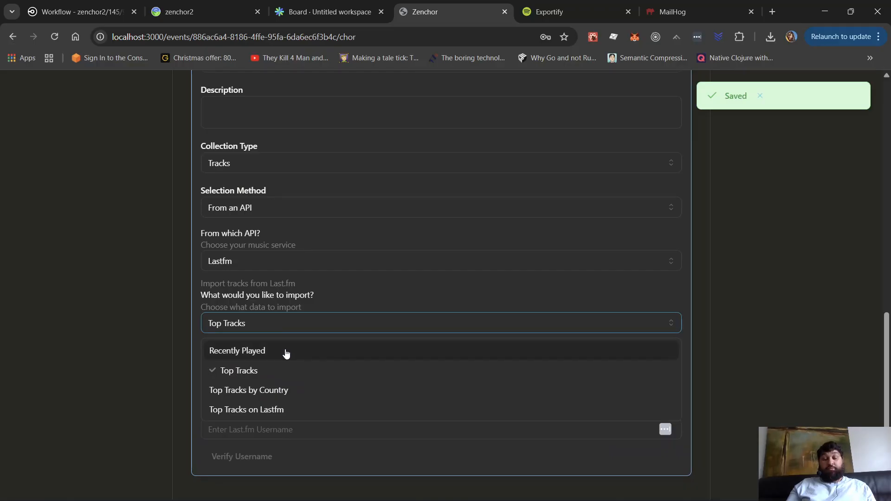
click(287, 351)
click(286, 419)
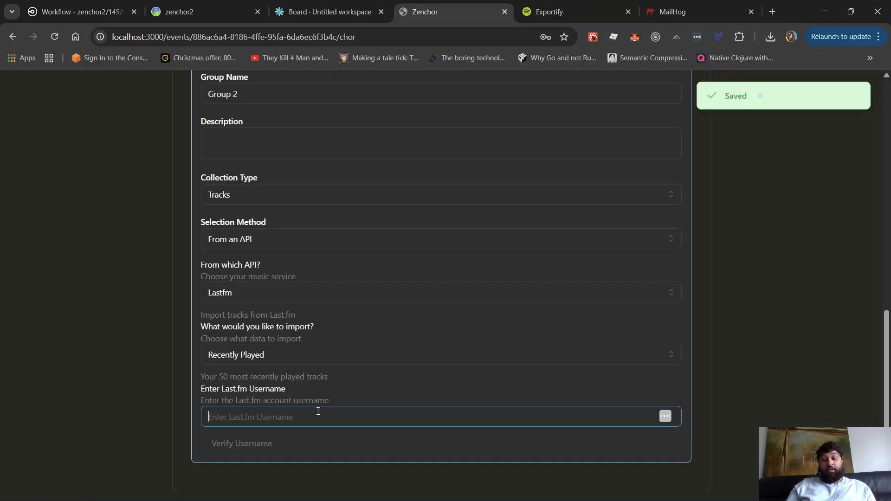
text(fdfdsf)
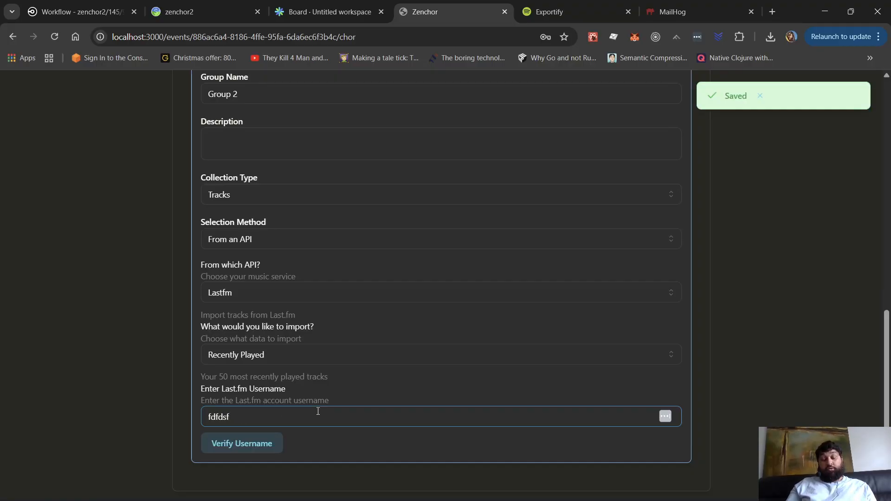
click(273, 444)
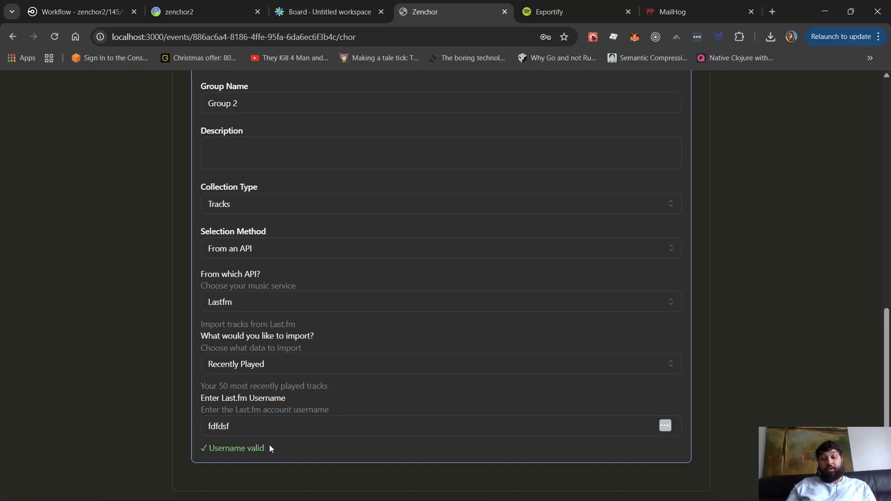
Extend the Last.fm username to fdfdsf2333 and verify it
click(249, 427)
text(2333)
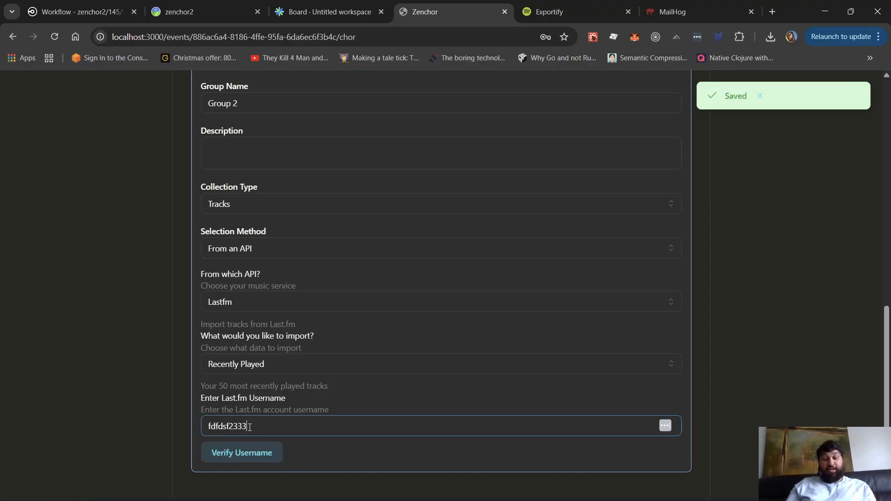
click(250, 450)
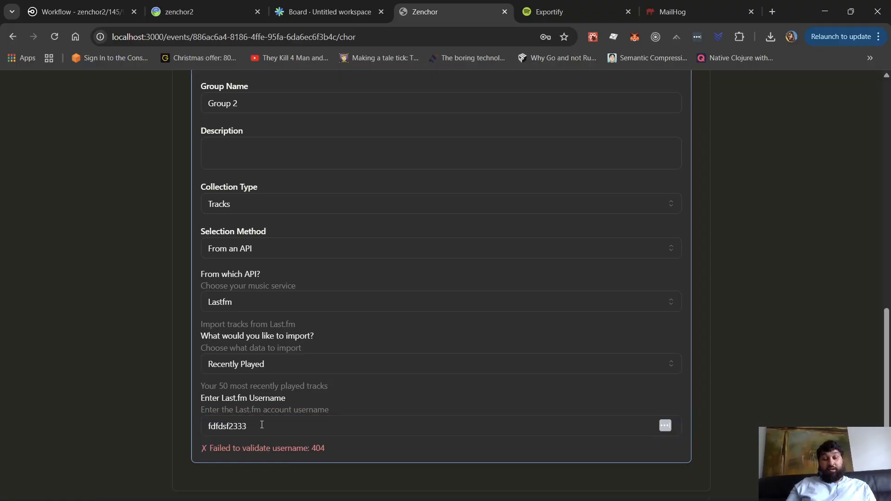
Clear Group 2's Last.fm username and enter fdsf instead
drag(261, 427, 208, 424)
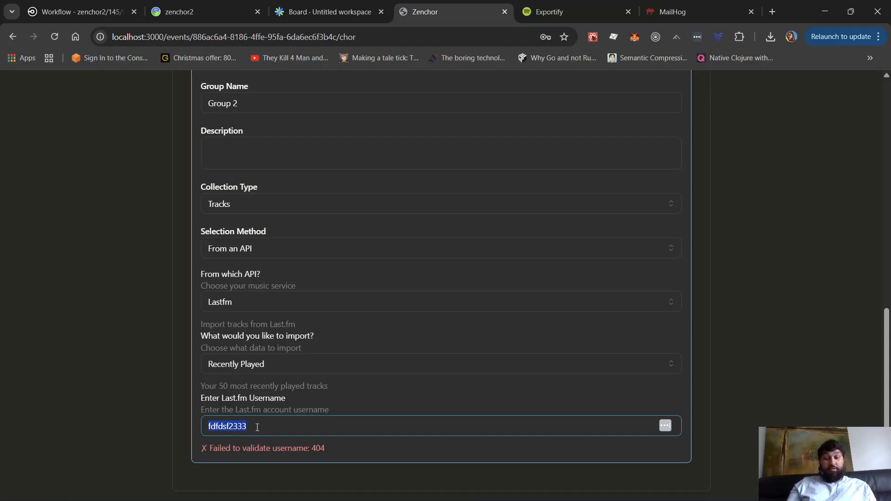
key(BackSpace)
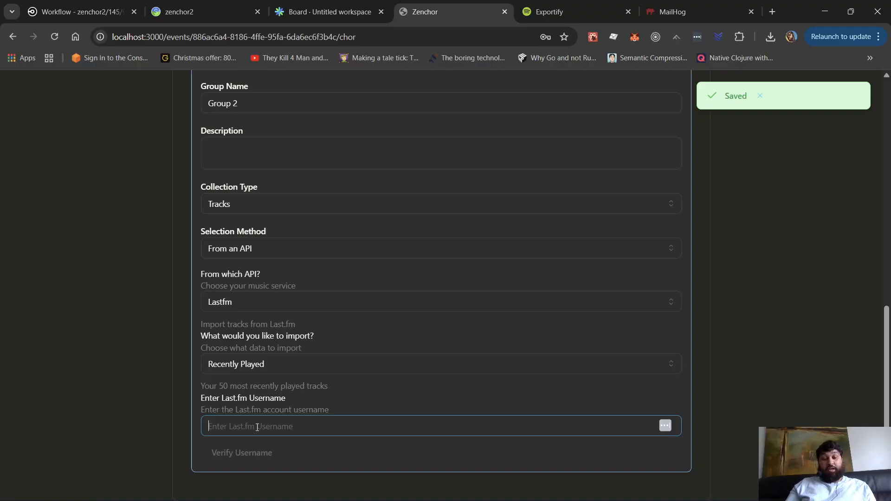
scroll(257, 427, up, 4)
text(fdsf)
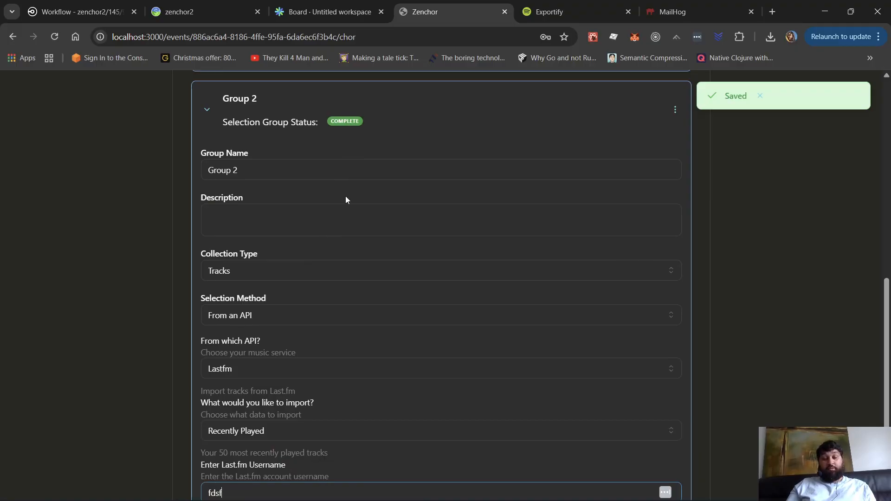
scroll(351, 149, down, 2)
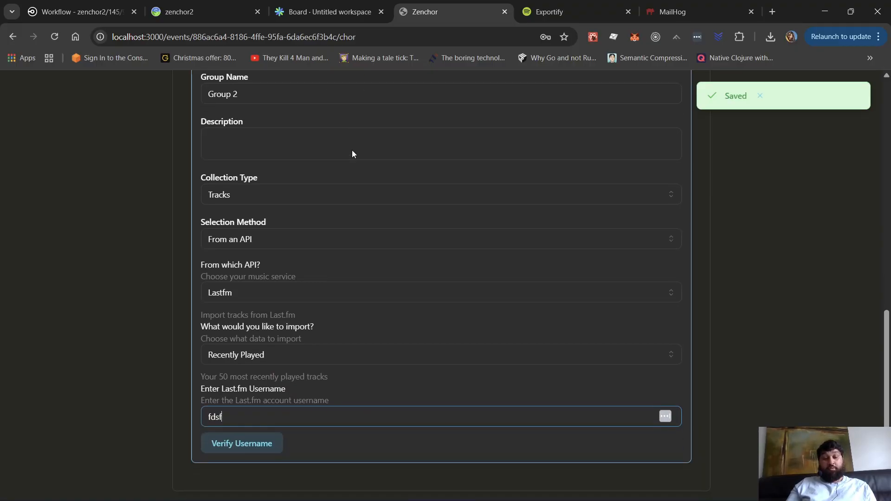
Change Group 2's import data to Top Tracks by Country and select Australia as the country
click(295, 363)
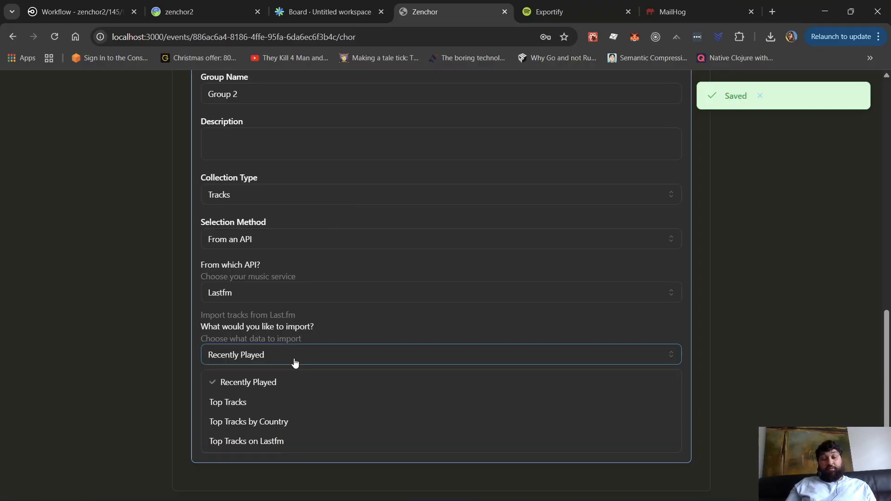
click(286, 424)
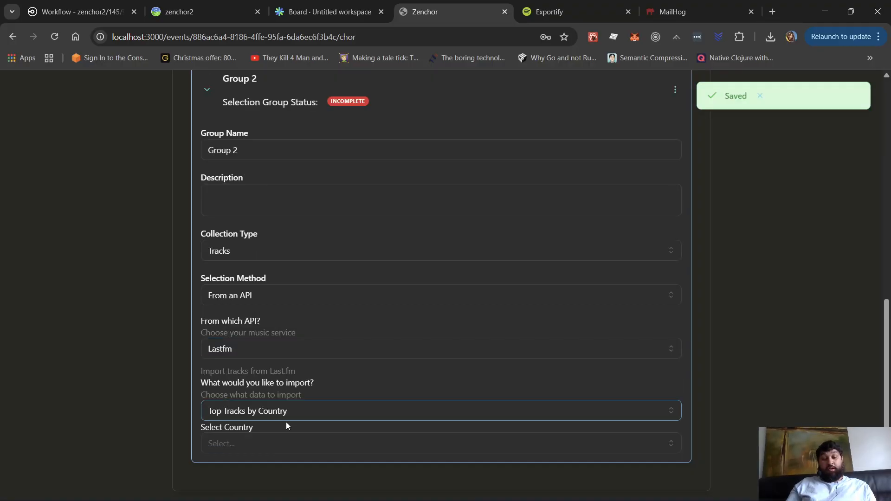
click(285, 444)
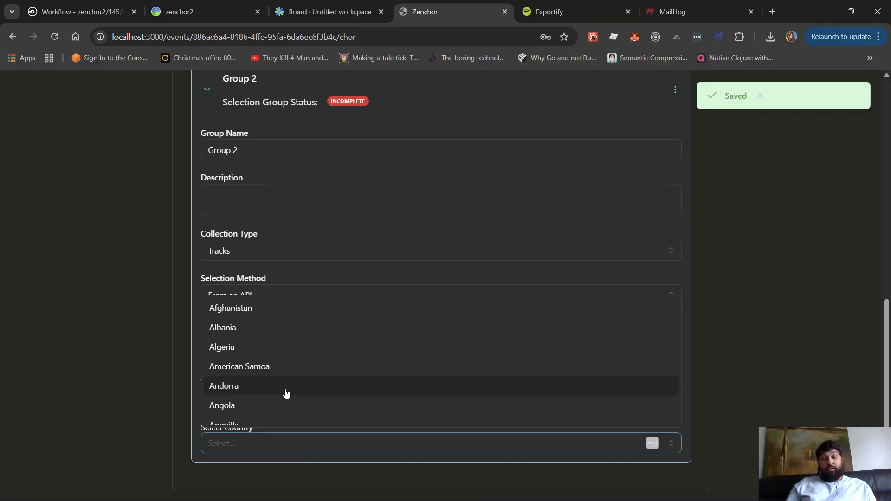
scroll(286, 394, down, 3)
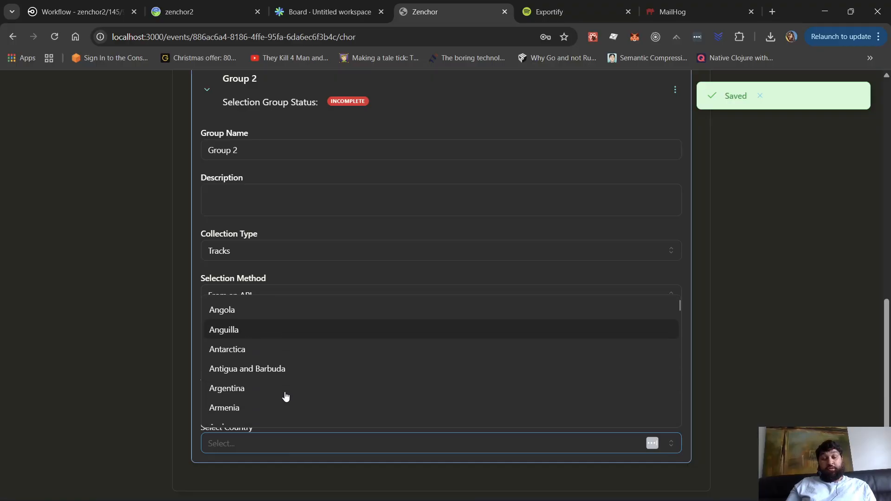
scroll(286, 396, down, 3)
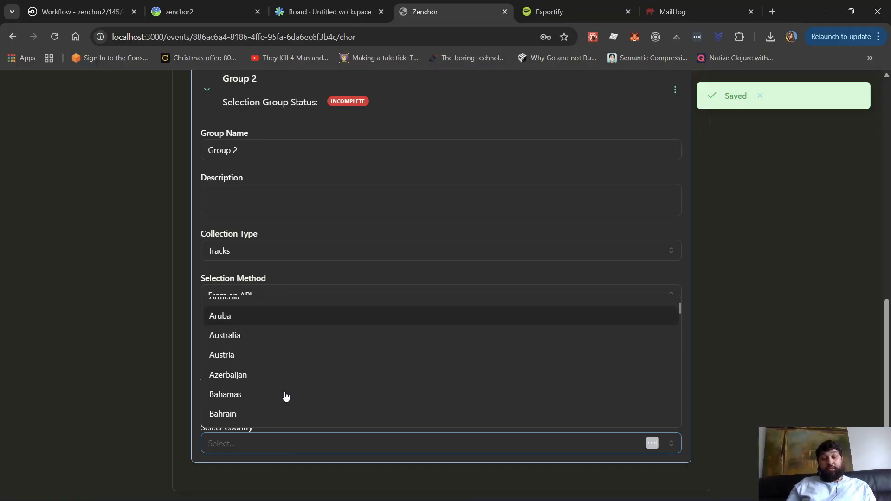
scroll(285, 396, down, 1)
scroll(285, 396, up, 1)
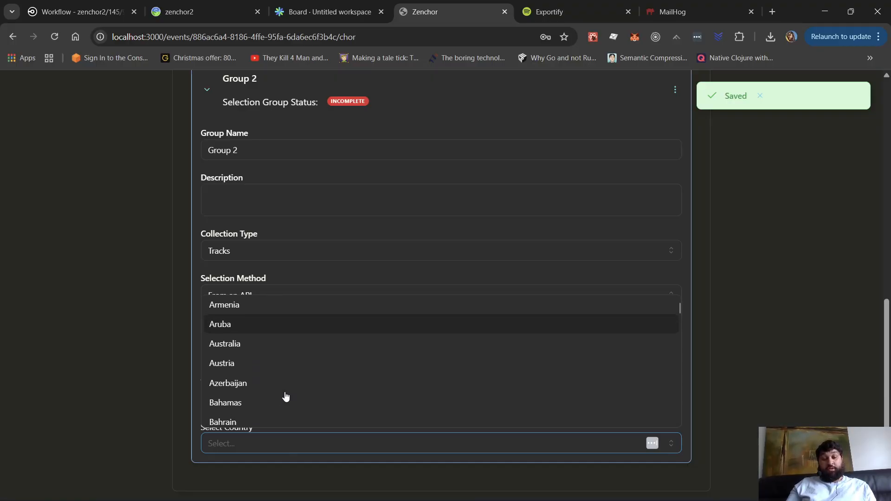
click(268, 350)
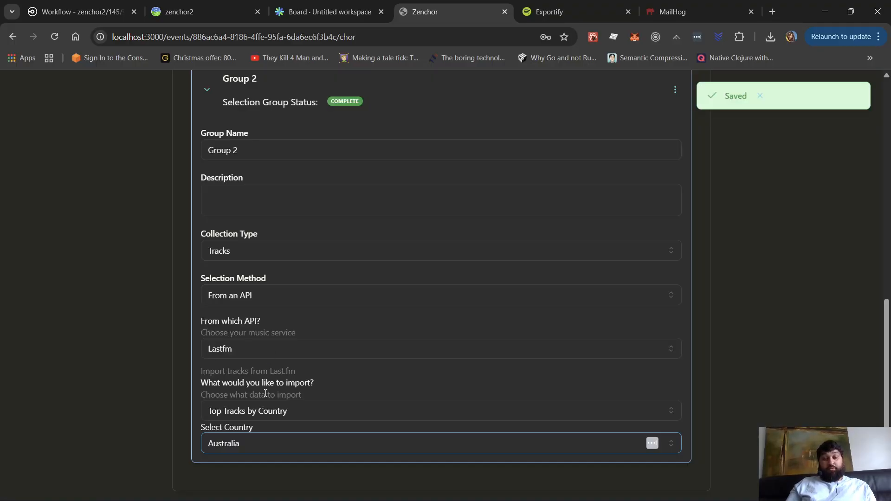
Change Group 2's import data to Top Tracks on Lastfm and collapse the group
click(267, 414)
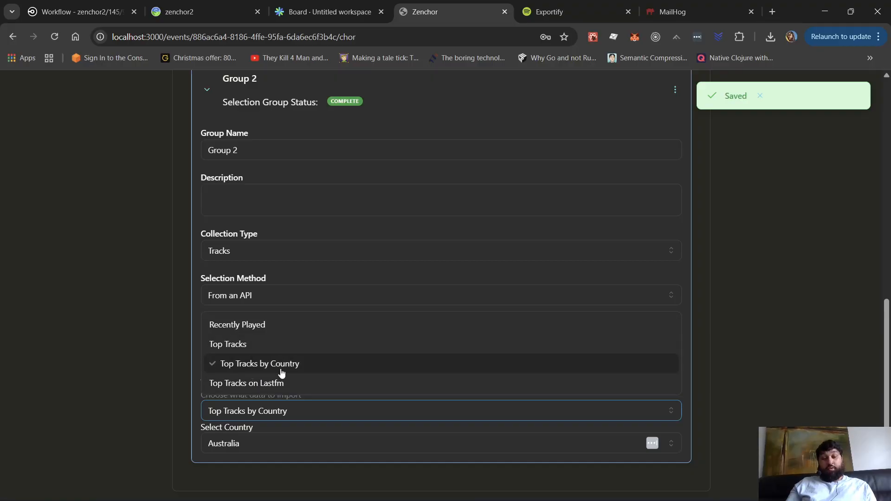
click(260, 384)
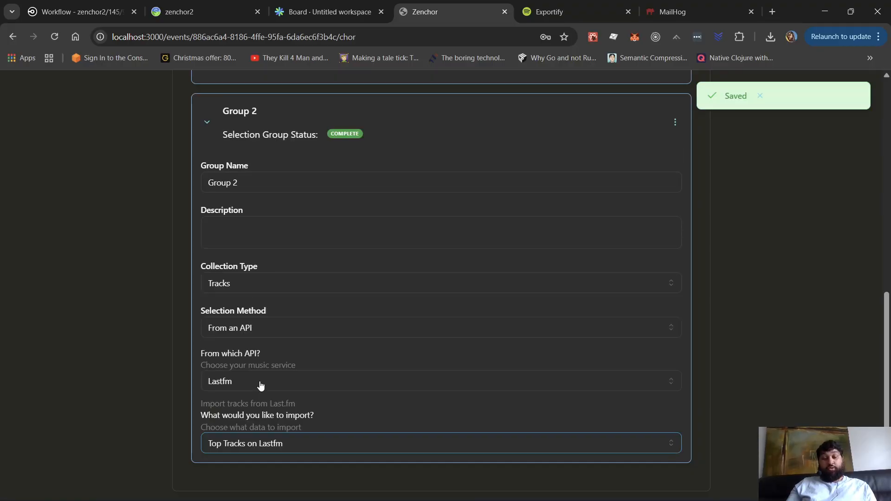
scroll(259, 384, up, 2)
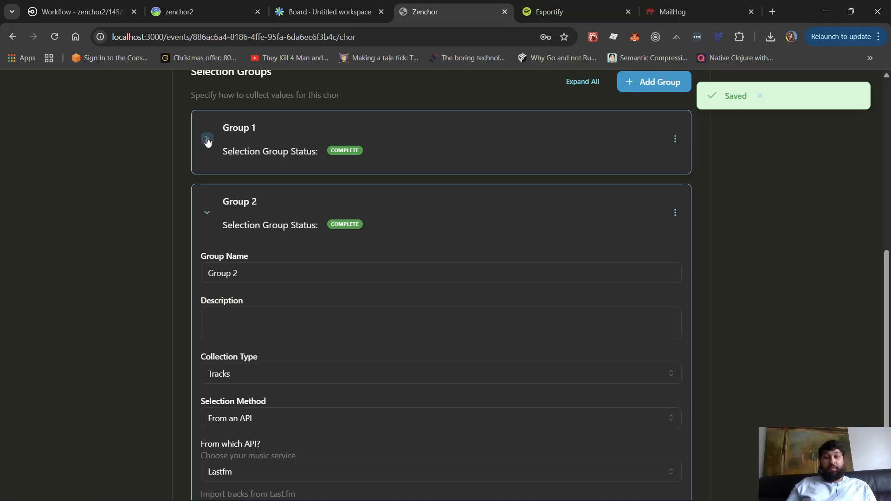
click(208, 215)
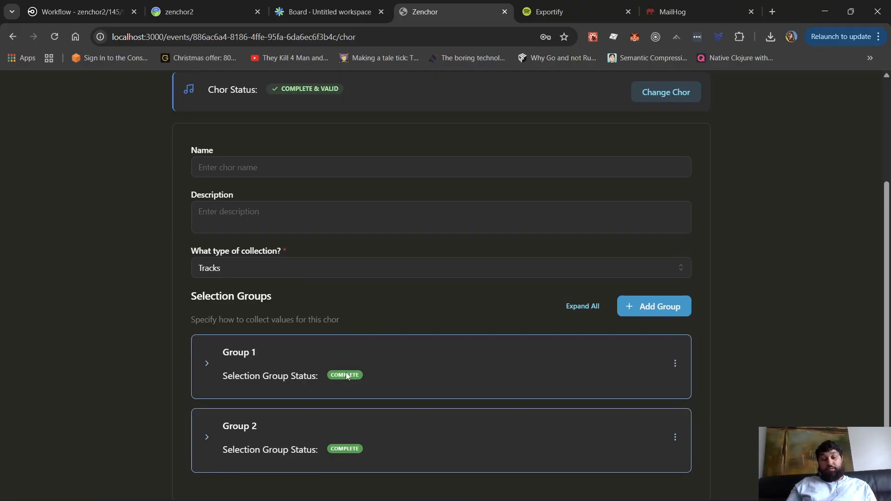
Go back from the chor through the bbq birthday event page to the events list
scroll(346, 373, up, 3)
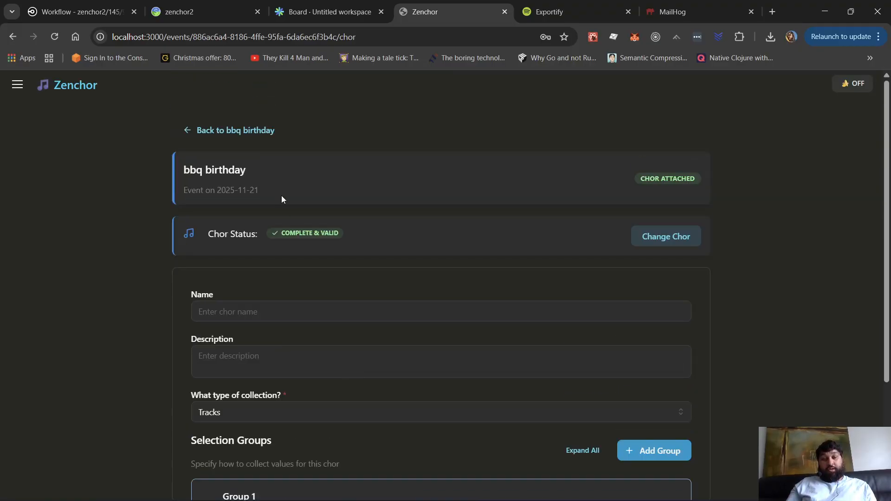
click(241, 129)
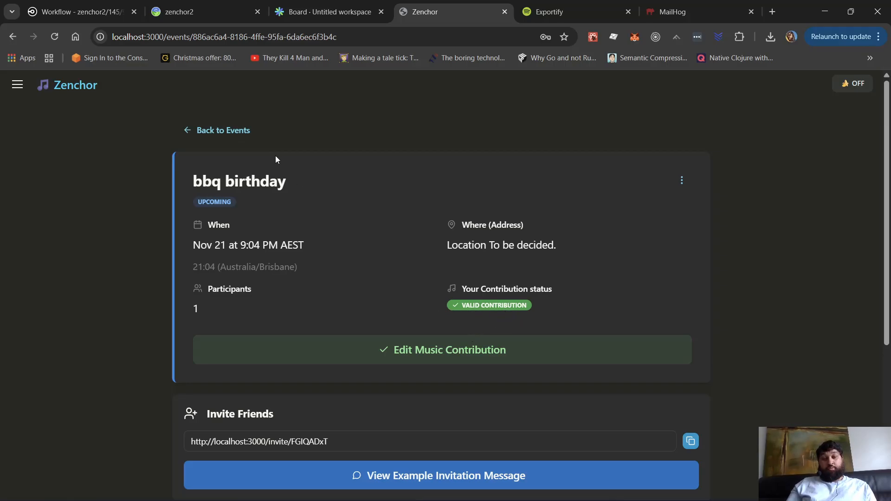
click(231, 132)
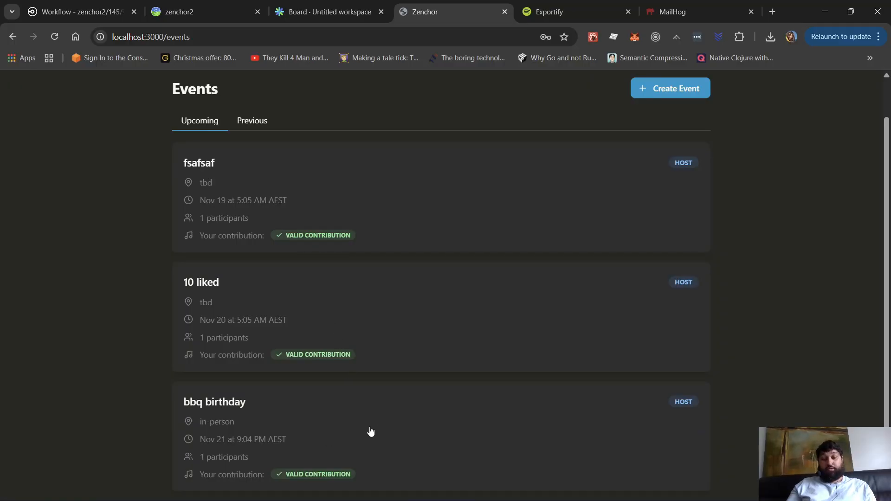
Reopen the bbq birthday event and open its music contribution for editing
click(336, 428)
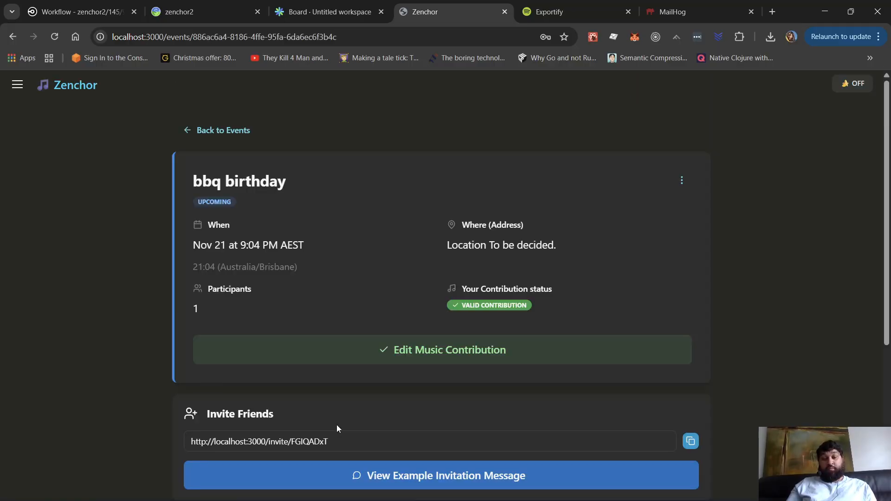
scroll(337, 427, down, 1)
scroll(336, 425, down, 2)
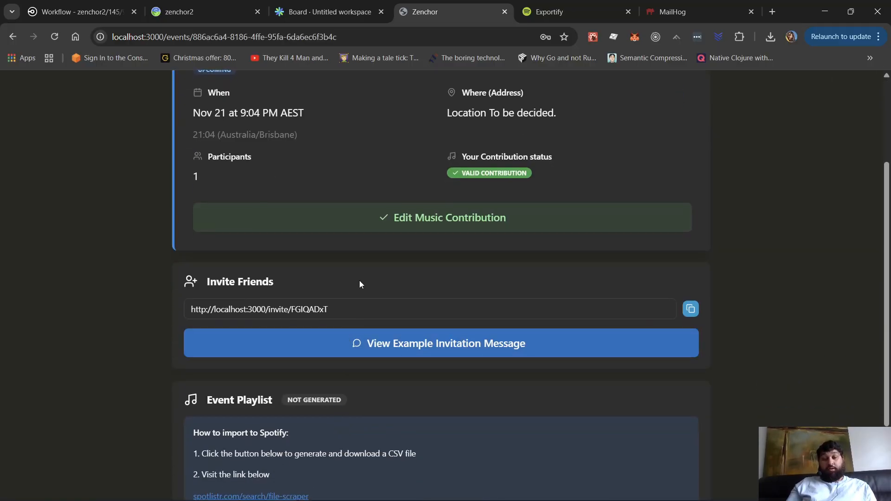
click(438, 219)
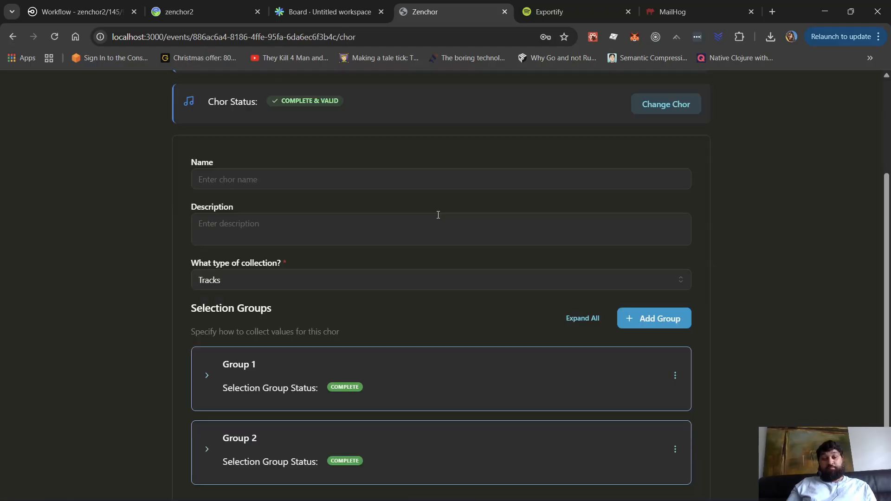